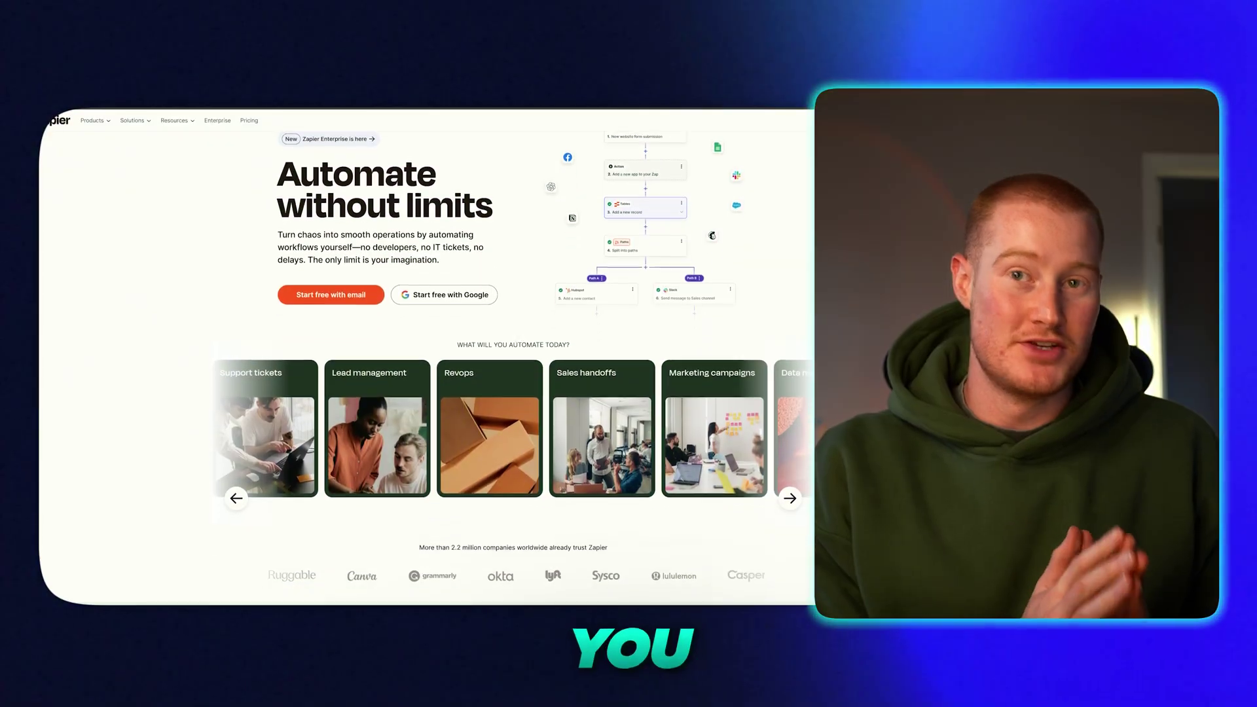
scroll(426, 357, down, 2)
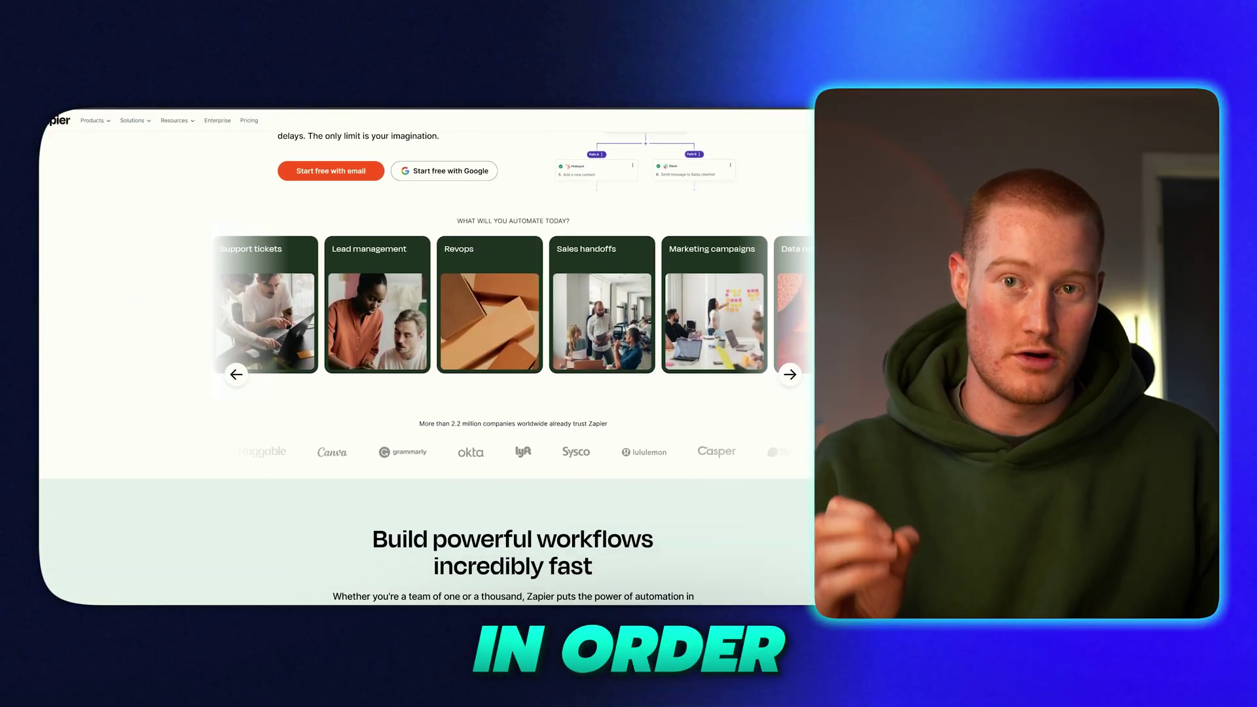
scroll(426, 357, down, 2)
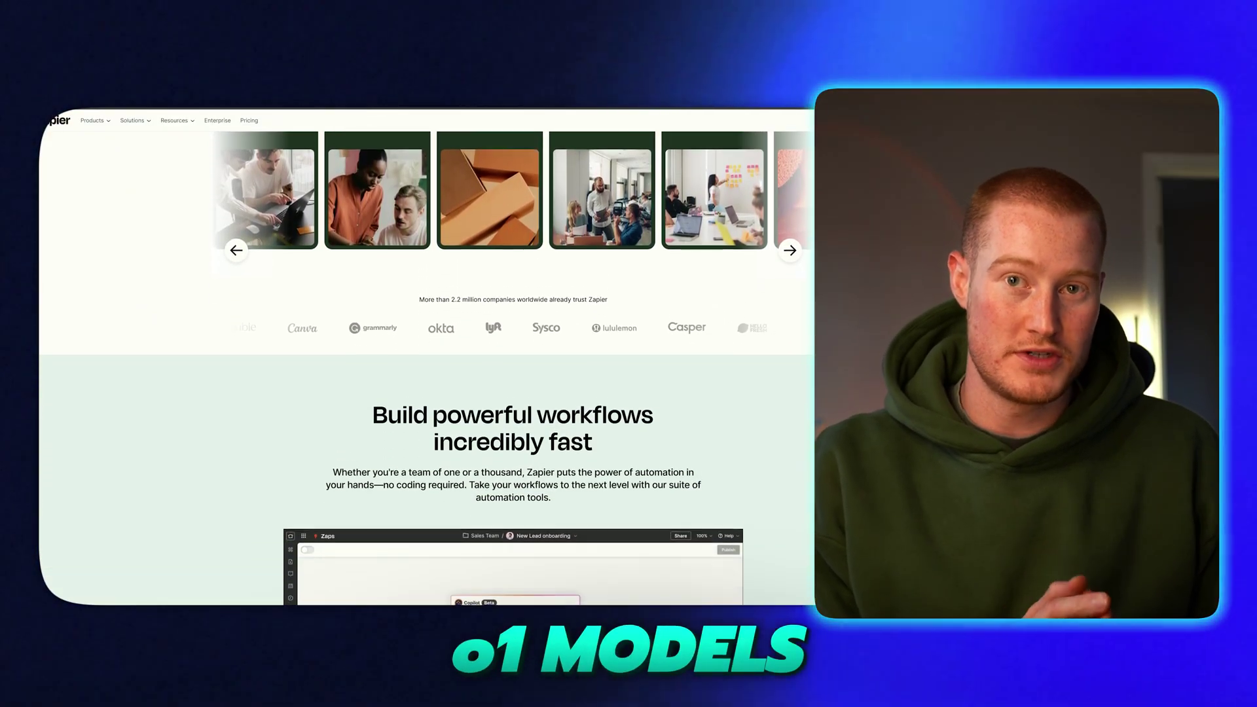
scroll(425, 356, down, 1)
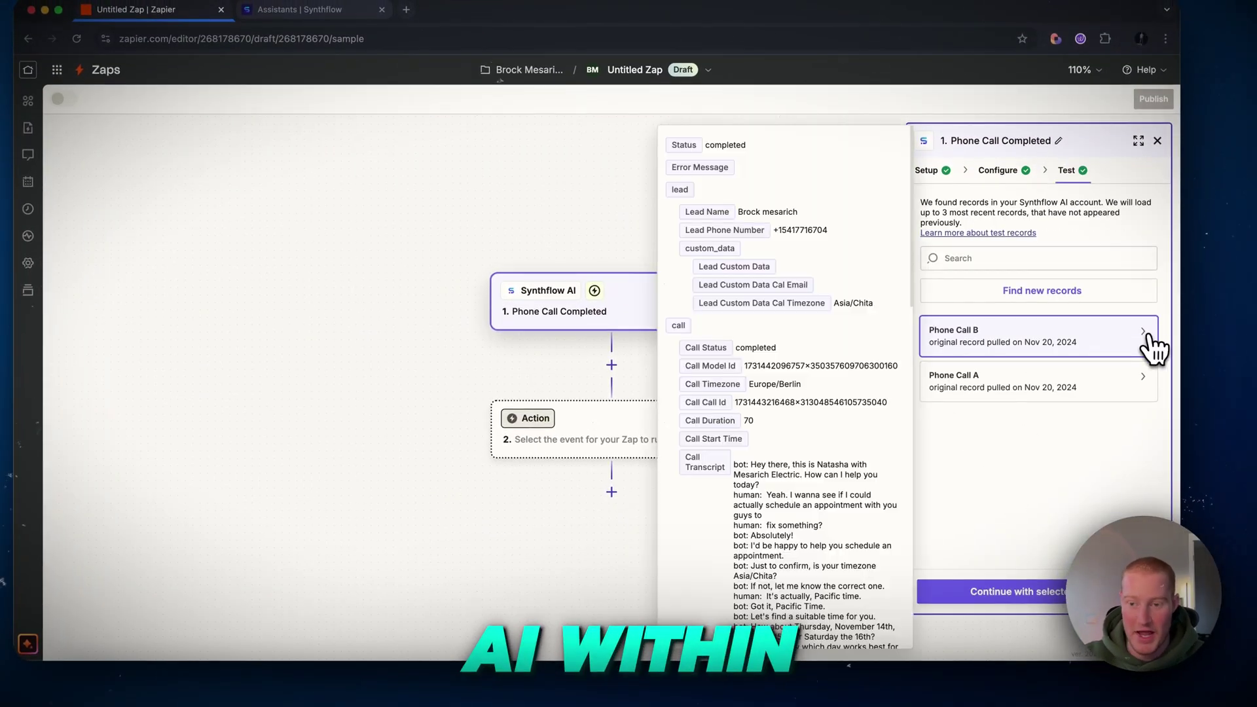
scroll(844, 445, down, 3)
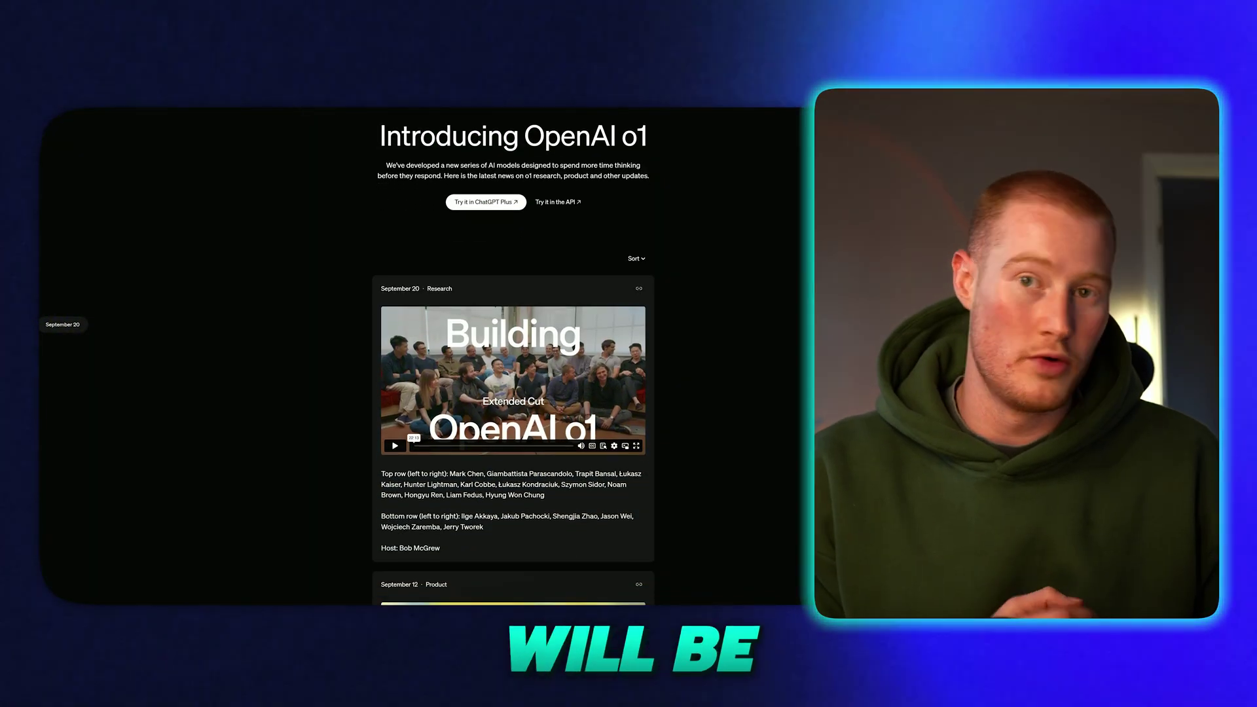
scroll(513, 356, down, 2)
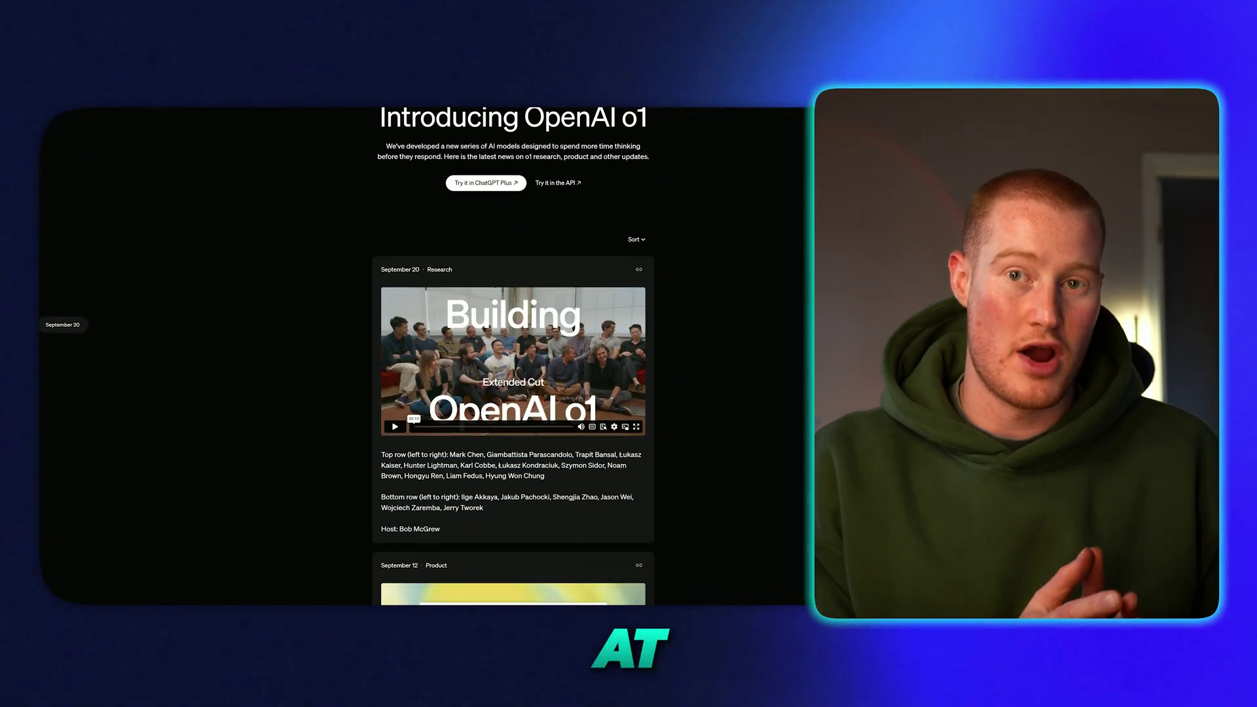
scroll(513, 356, down, 3)
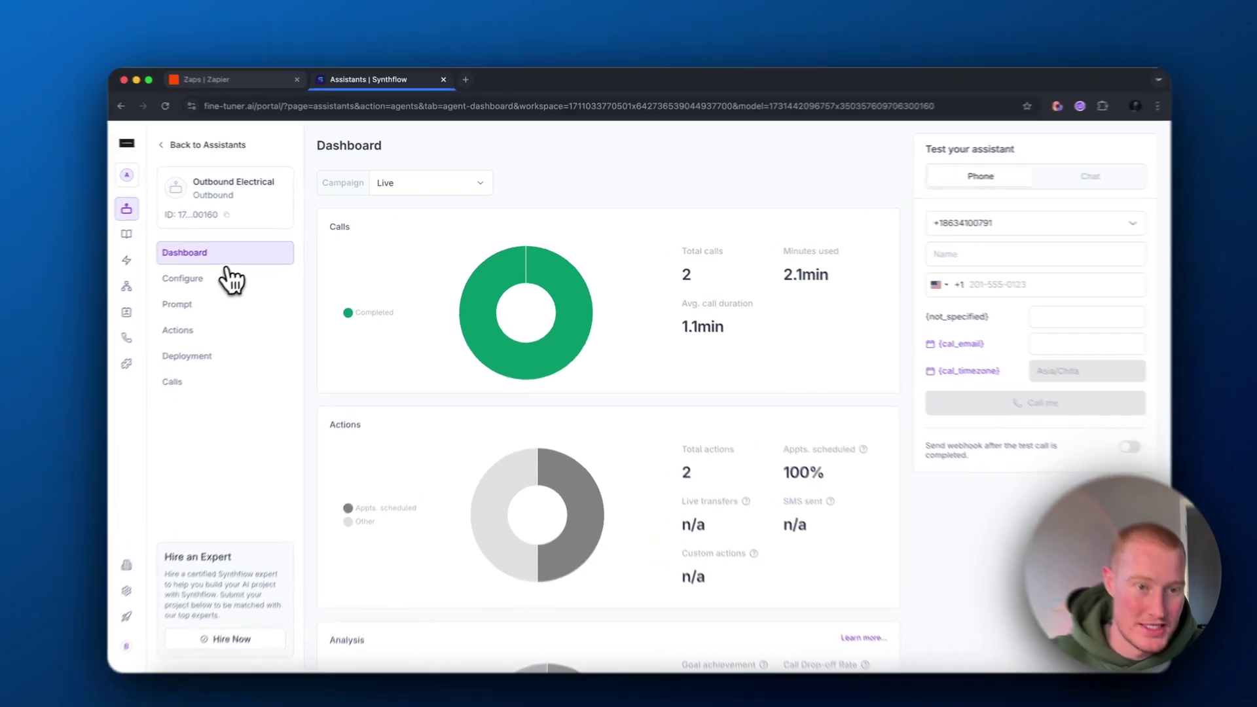
Review the general configuration and the prompt of the Outbound Electrical assistant in Synthflow, and return to its dashboard.
click(210, 292)
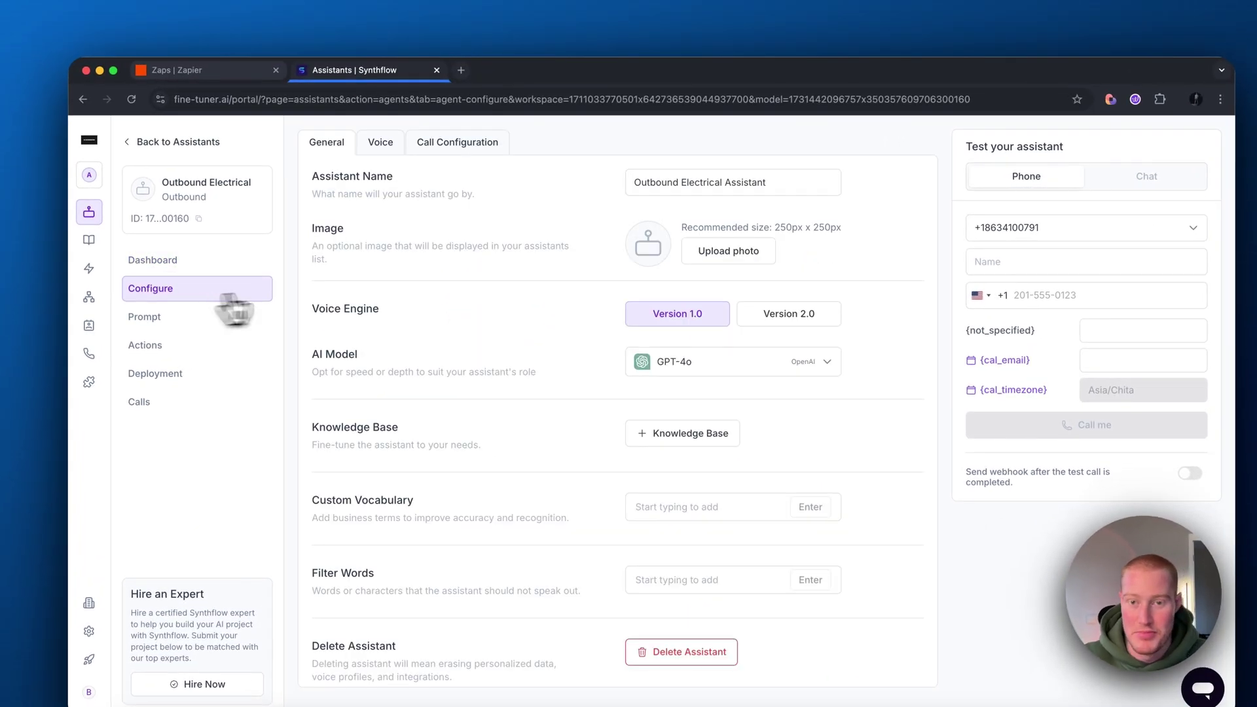
scroll(591, 289, down, 1)
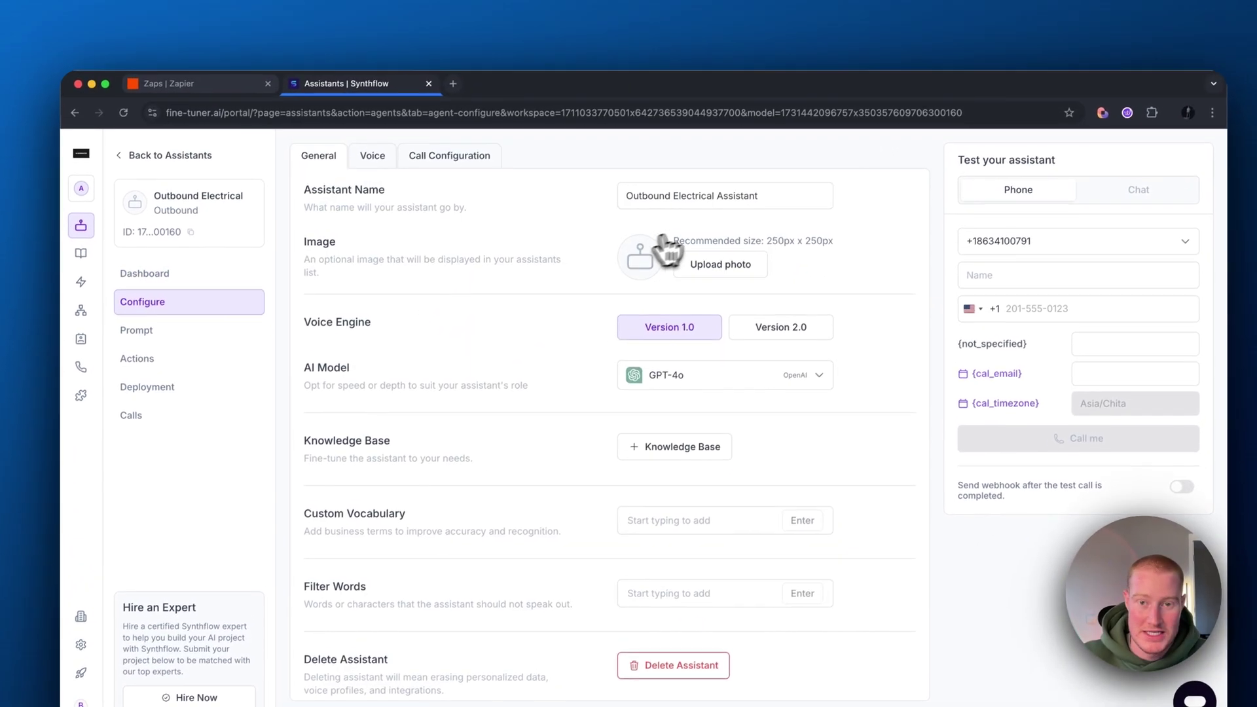
click(781, 188)
drag(769, 207, 636, 207)
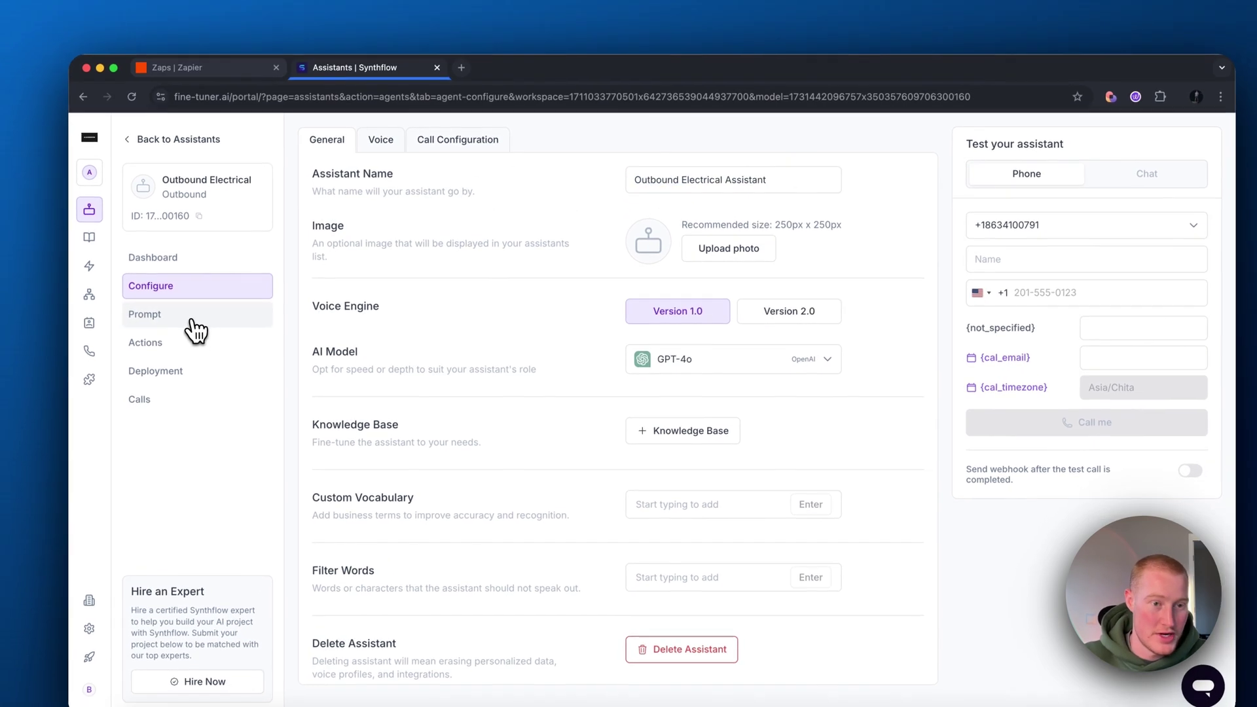
click(151, 337)
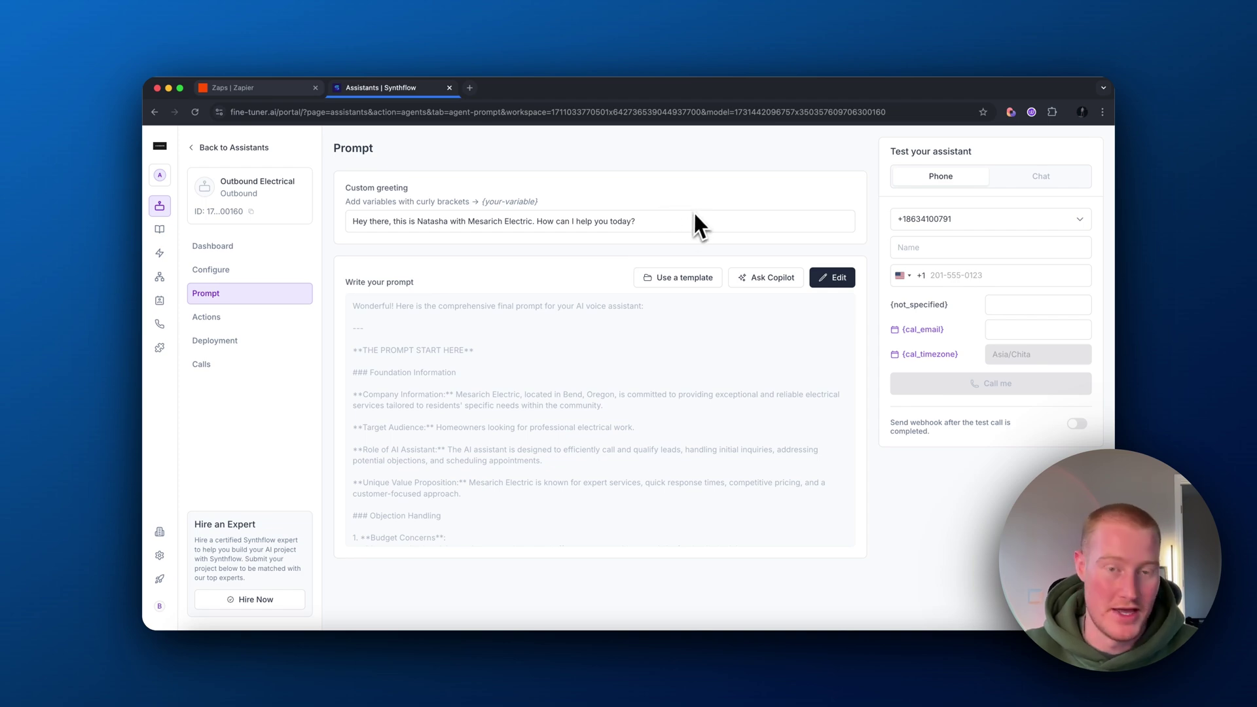
click(211, 246)
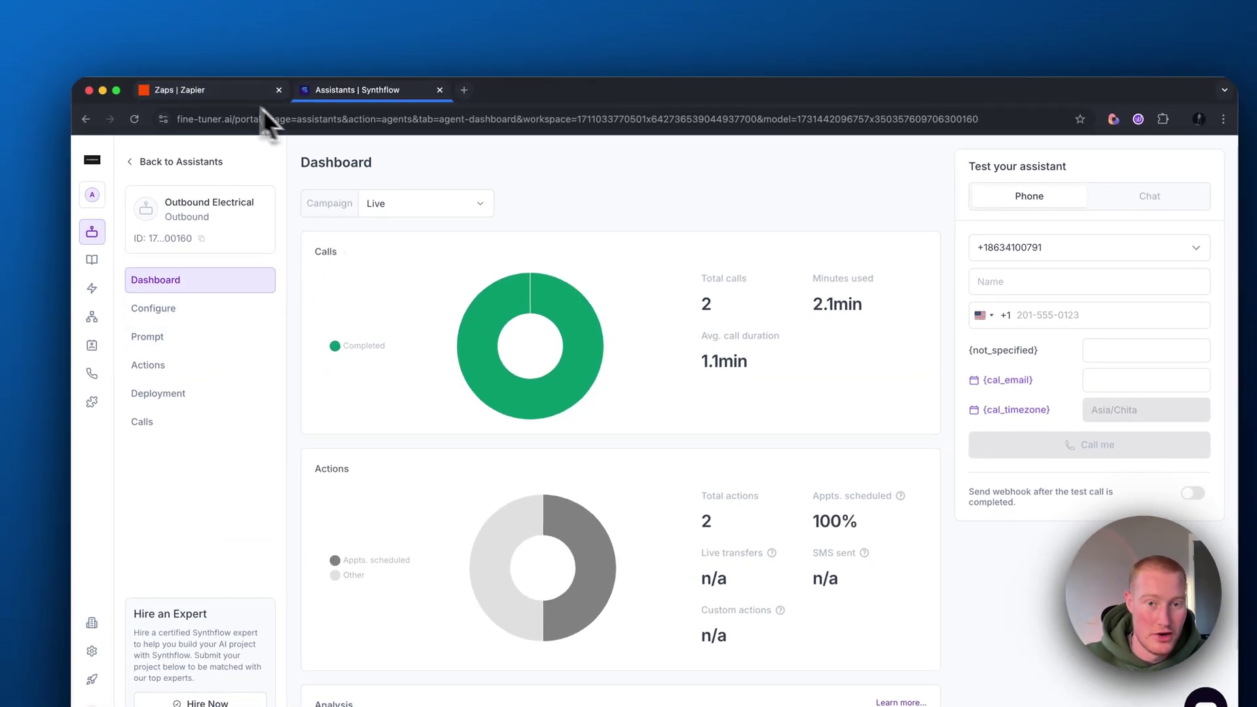
Switch to Zapier and create a new Zap.
click(219, 90)
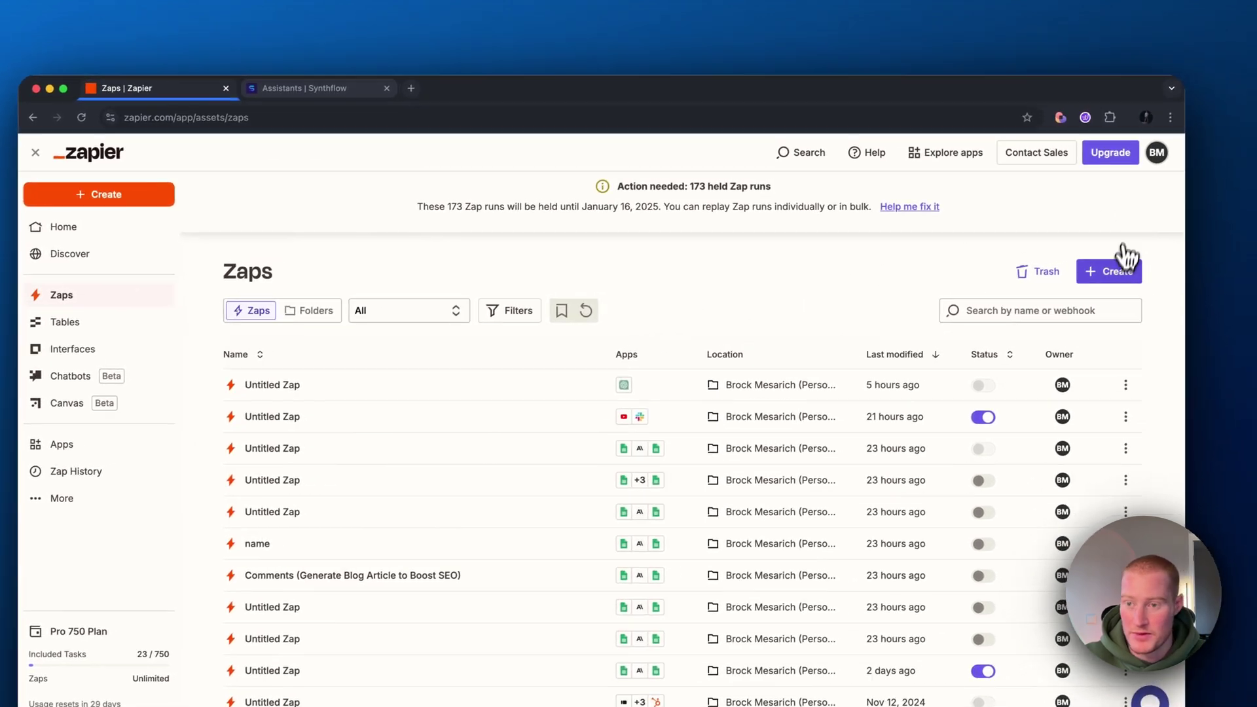
click(1122, 256)
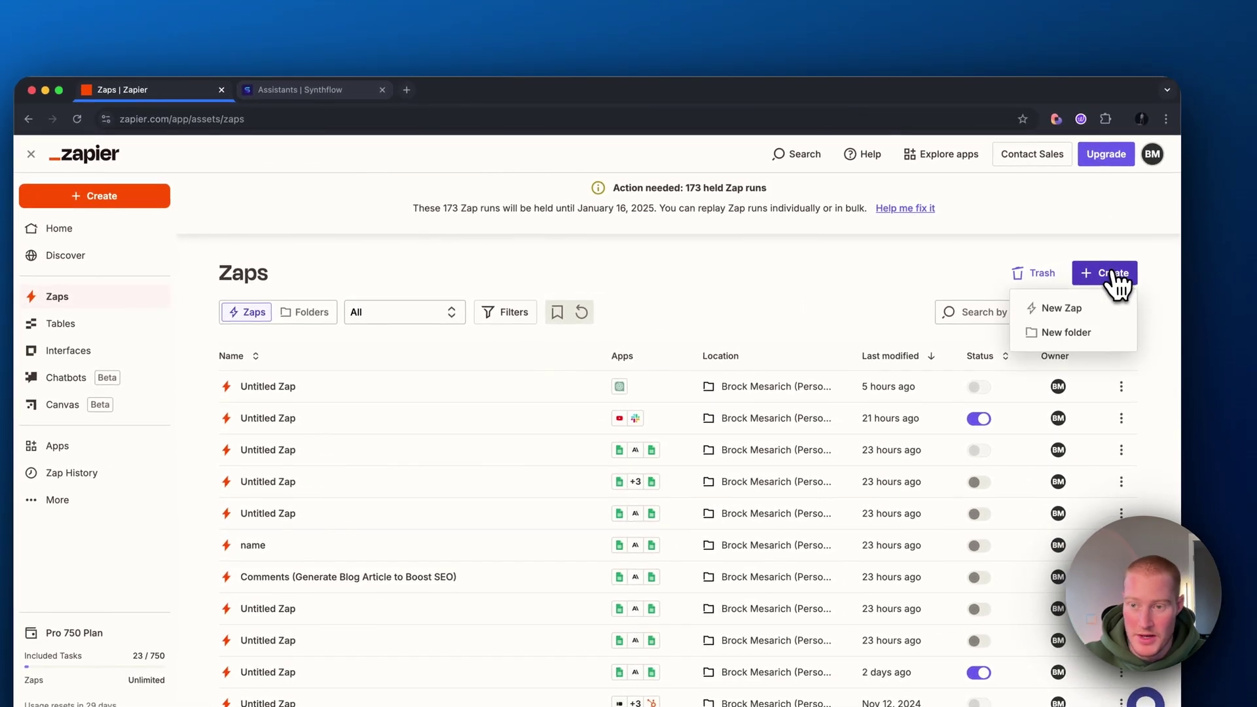
click(1092, 308)
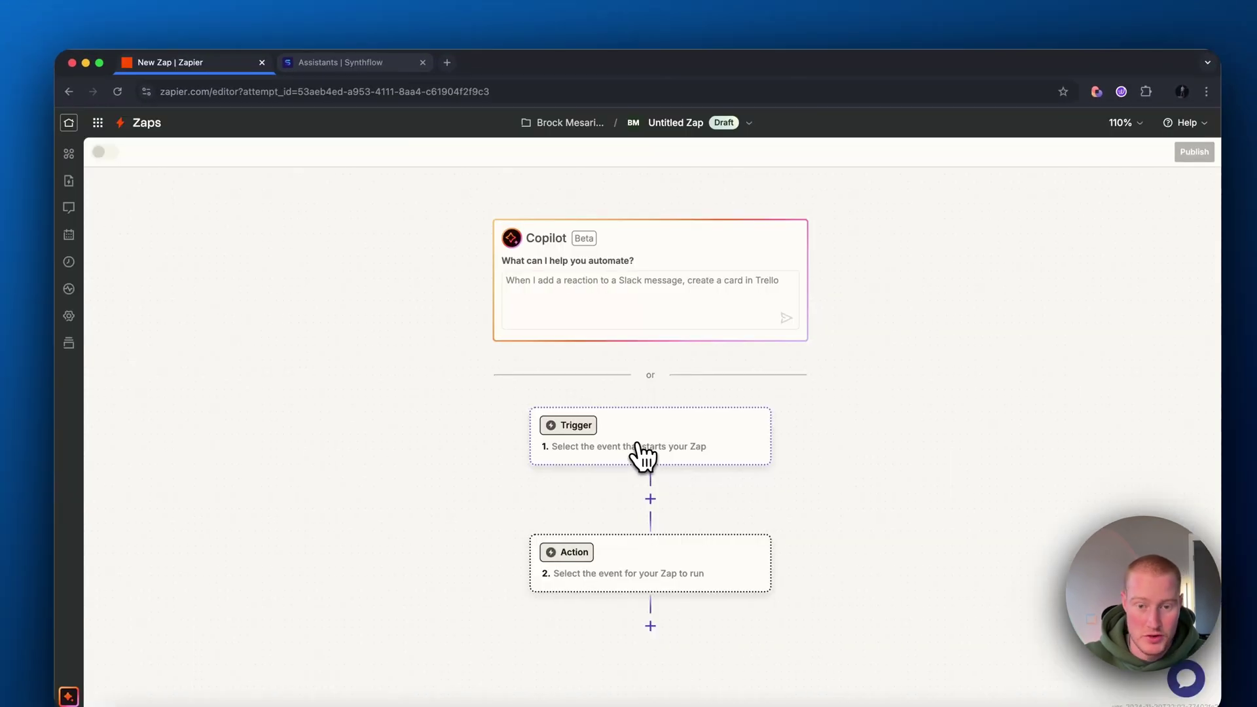
Set the Zap's trigger to Synthflow AI with the Phone Call Completed event.
click(638, 451)
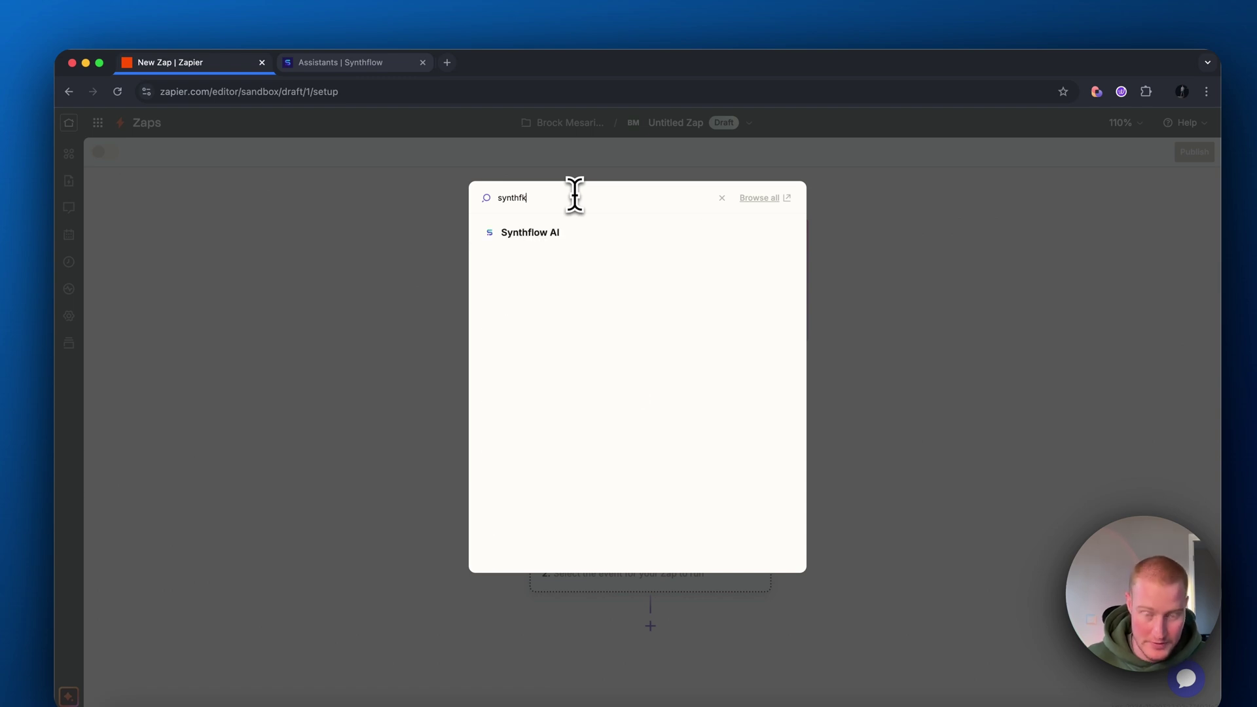
click(633, 237)
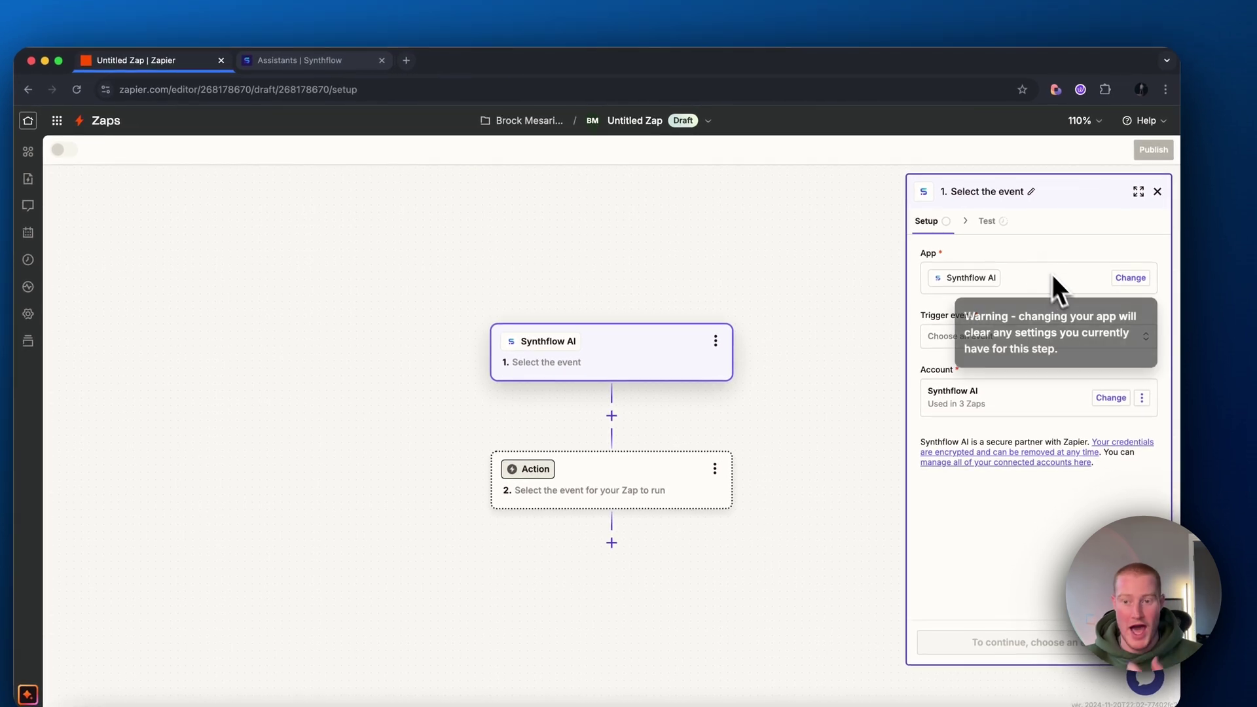
click(995, 338)
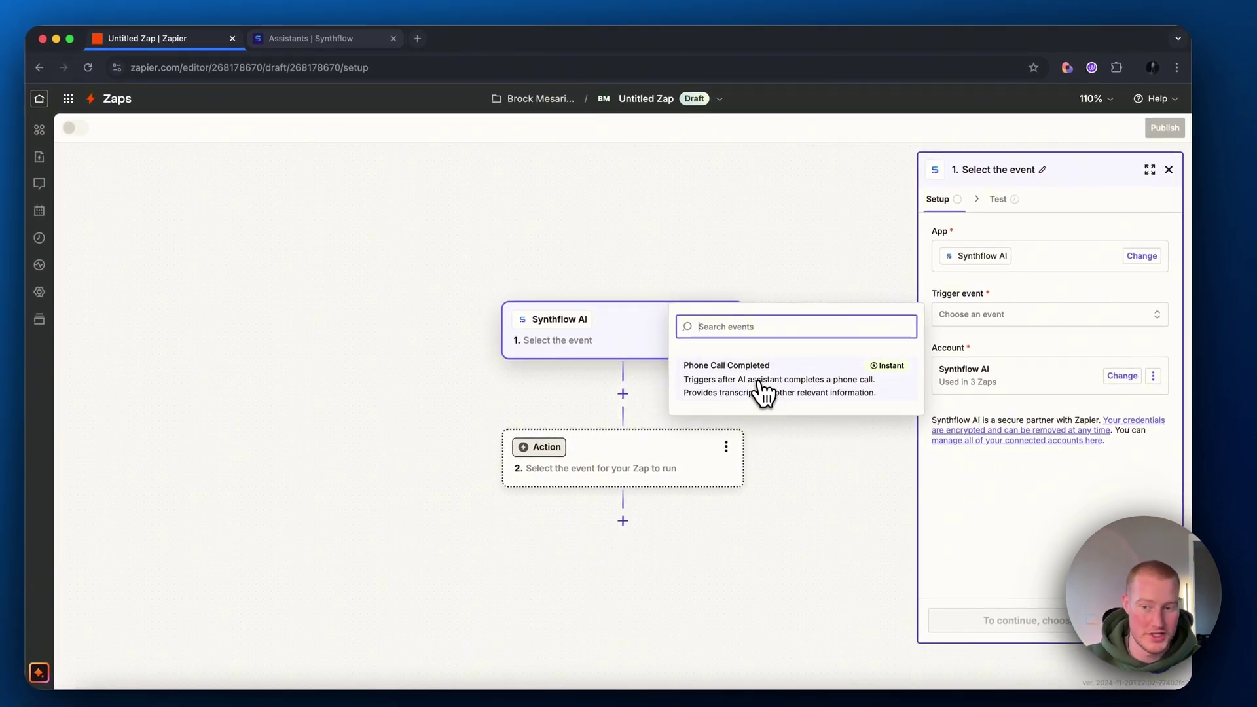
click(763, 391)
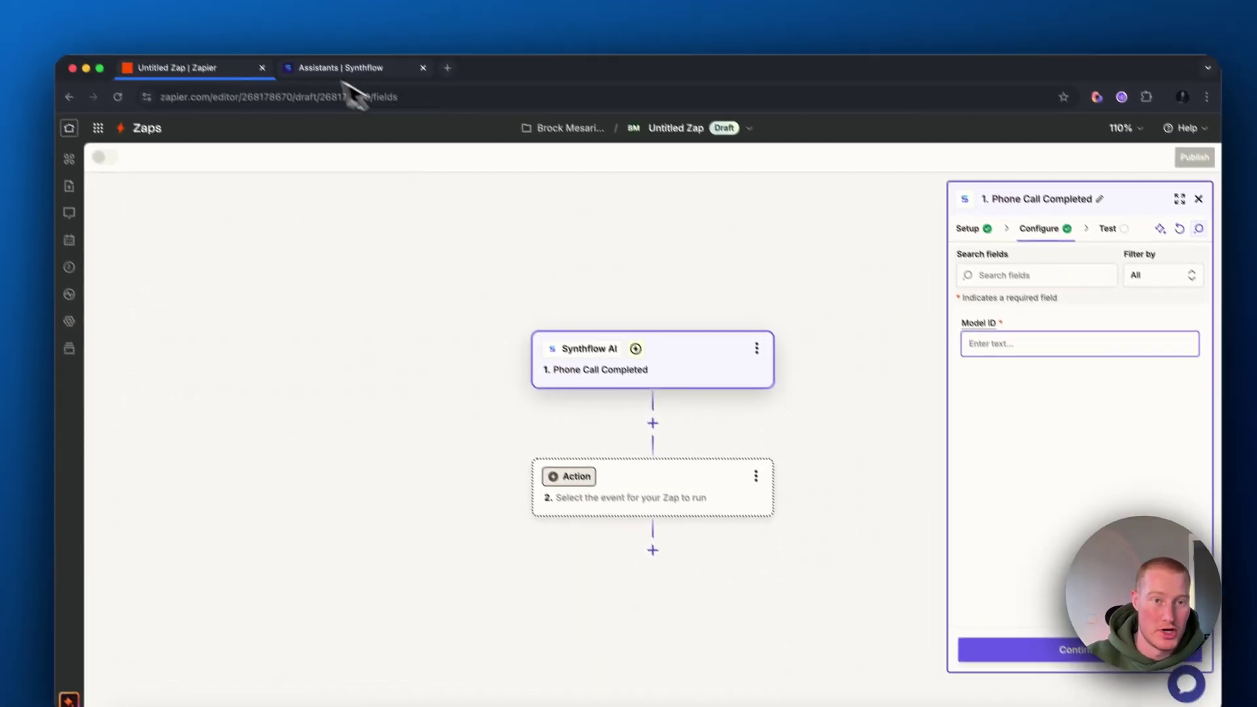
Copy the Outbound Electrical assistant's ID from Synthflow into the Zapier trigger's Model ID.
click(300, 5)
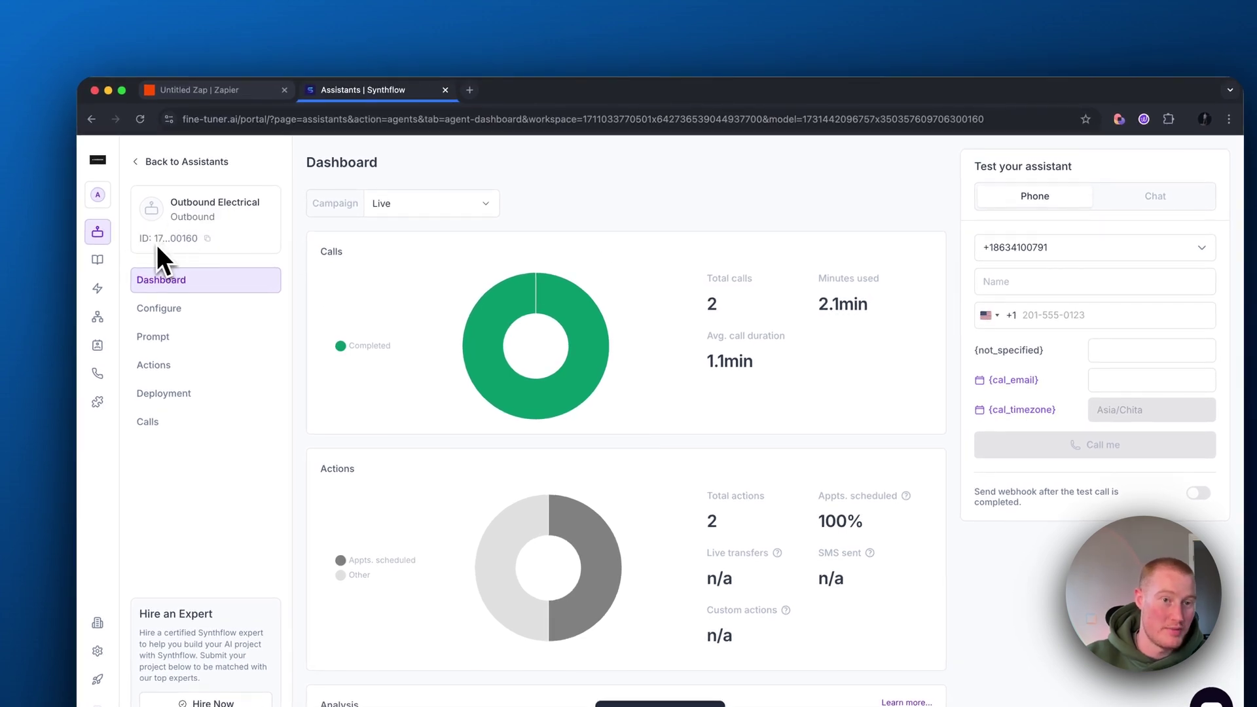
click(197, 90)
key(super+v)
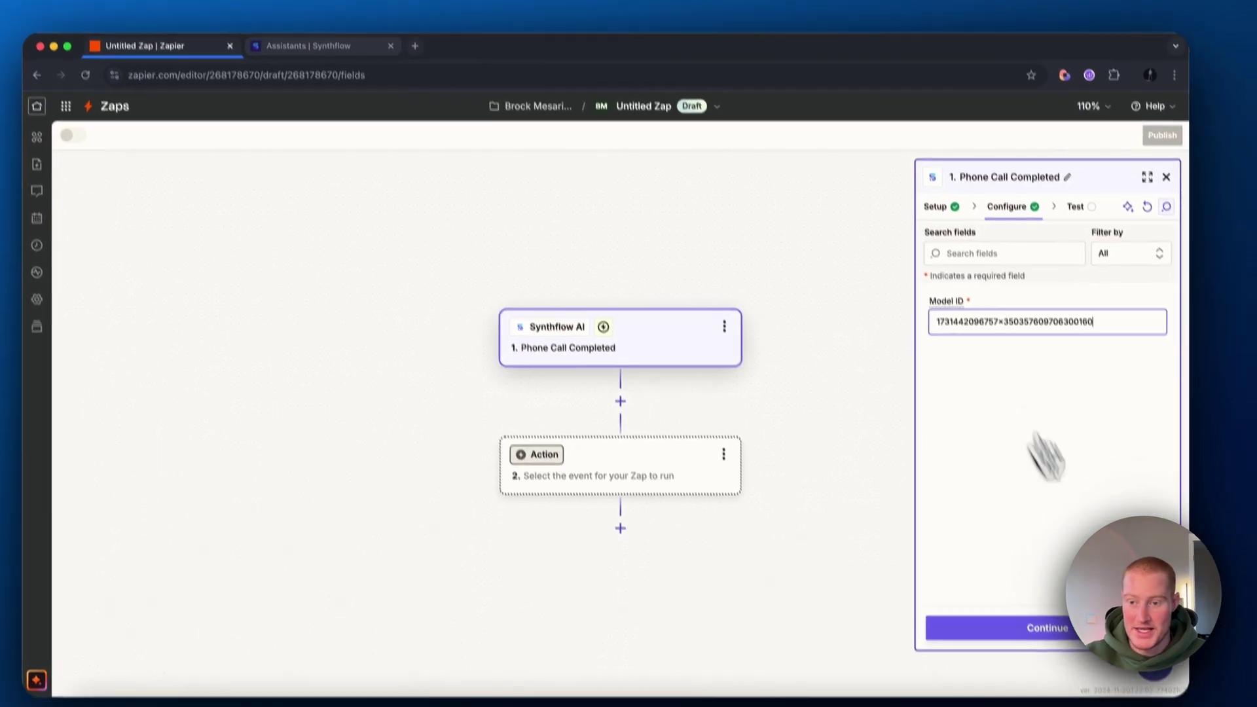
Test the trigger, read the call transcript of the Phone Call B record and continue with that record.
click(1053, 651)
click(1062, 655)
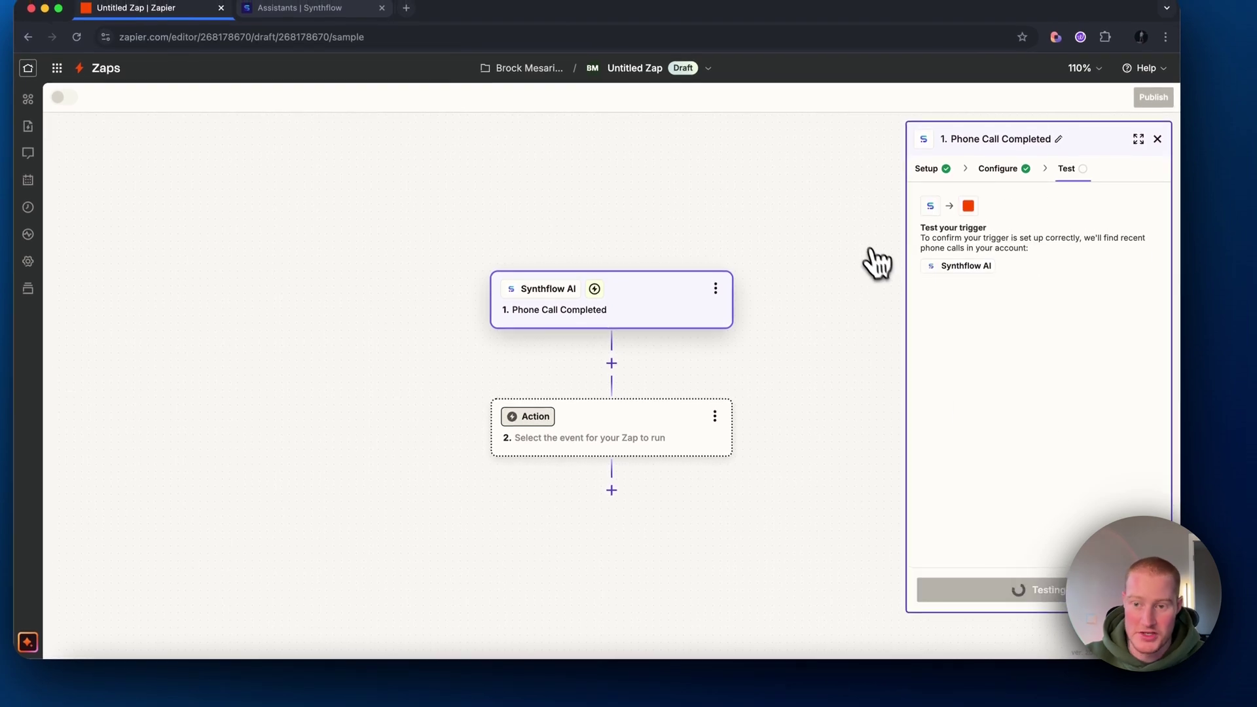
click(1144, 333)
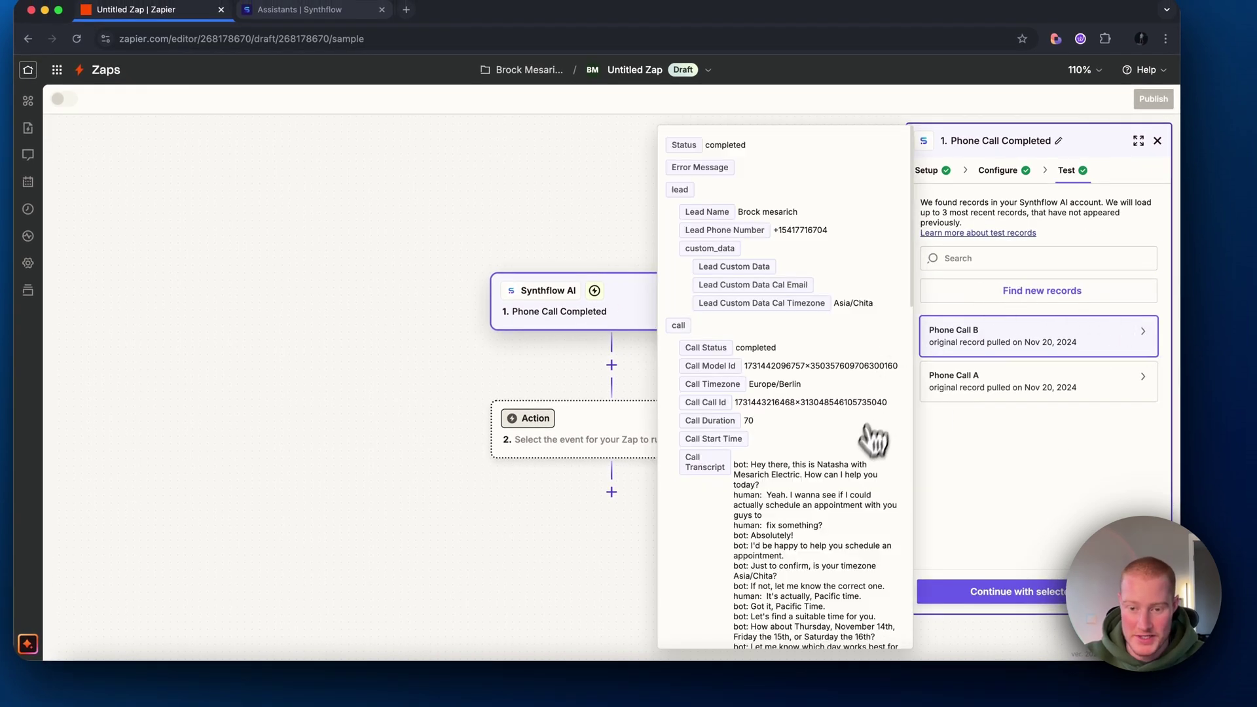
scroll(874, 440, down, 5)
drag(751, 292, 858, 416)
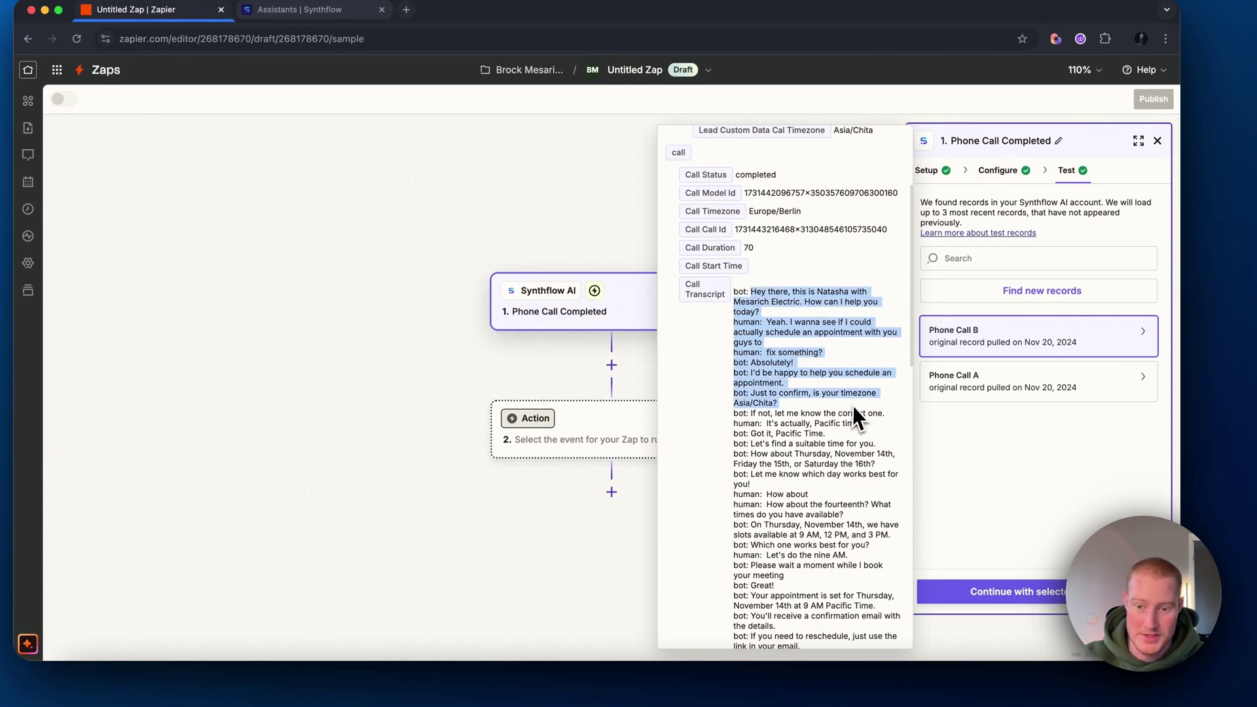
click(996, 432)
click(1047, 591)
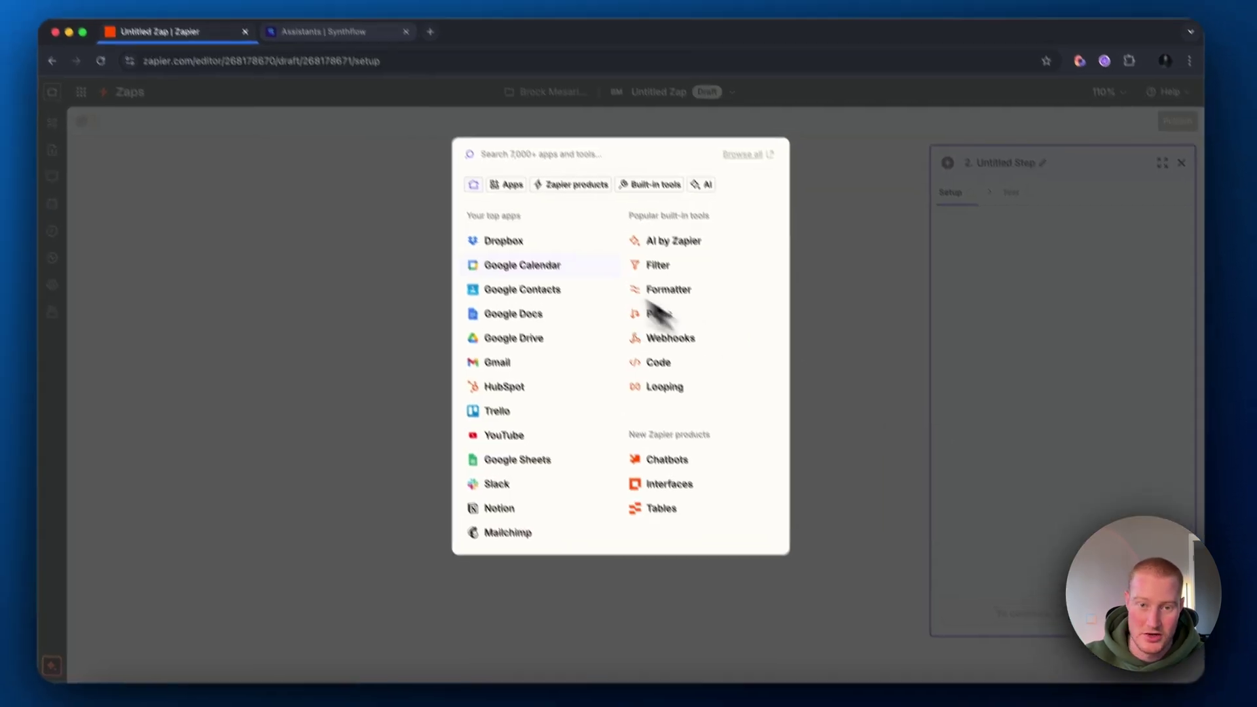
Add a ChatGPT action step below the Phone Call Completed trigger.
text(cha)
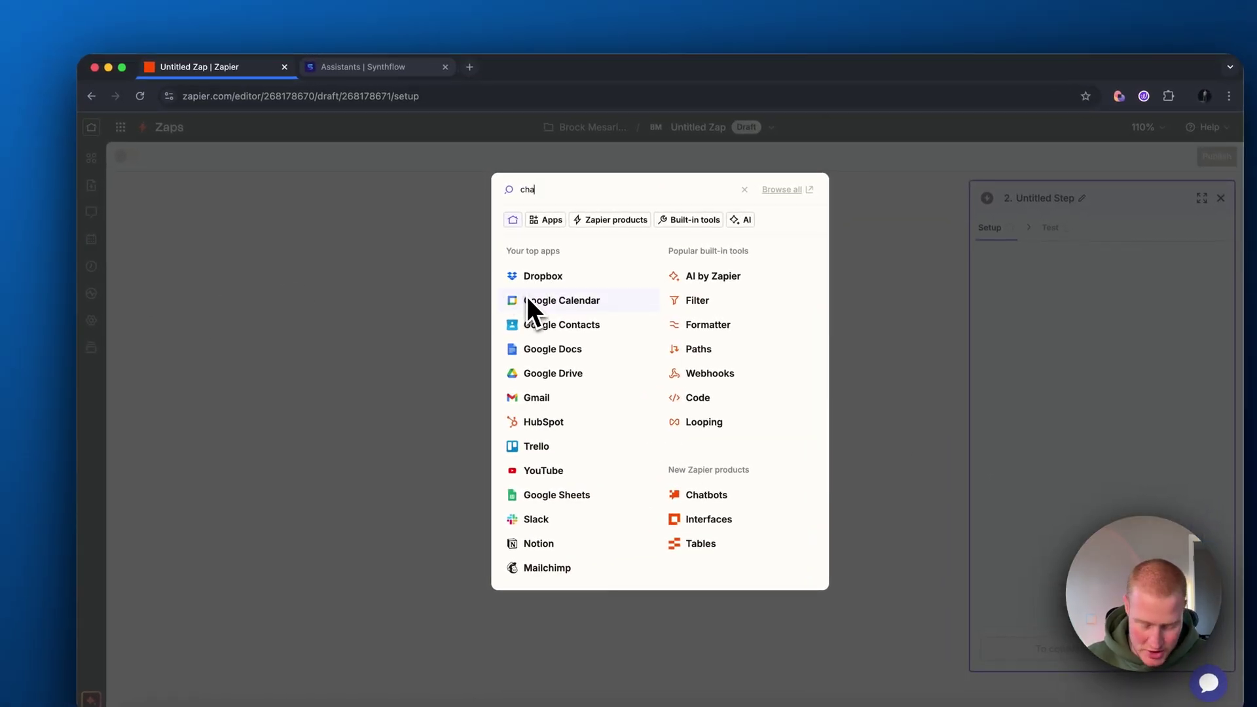
text(tpg)
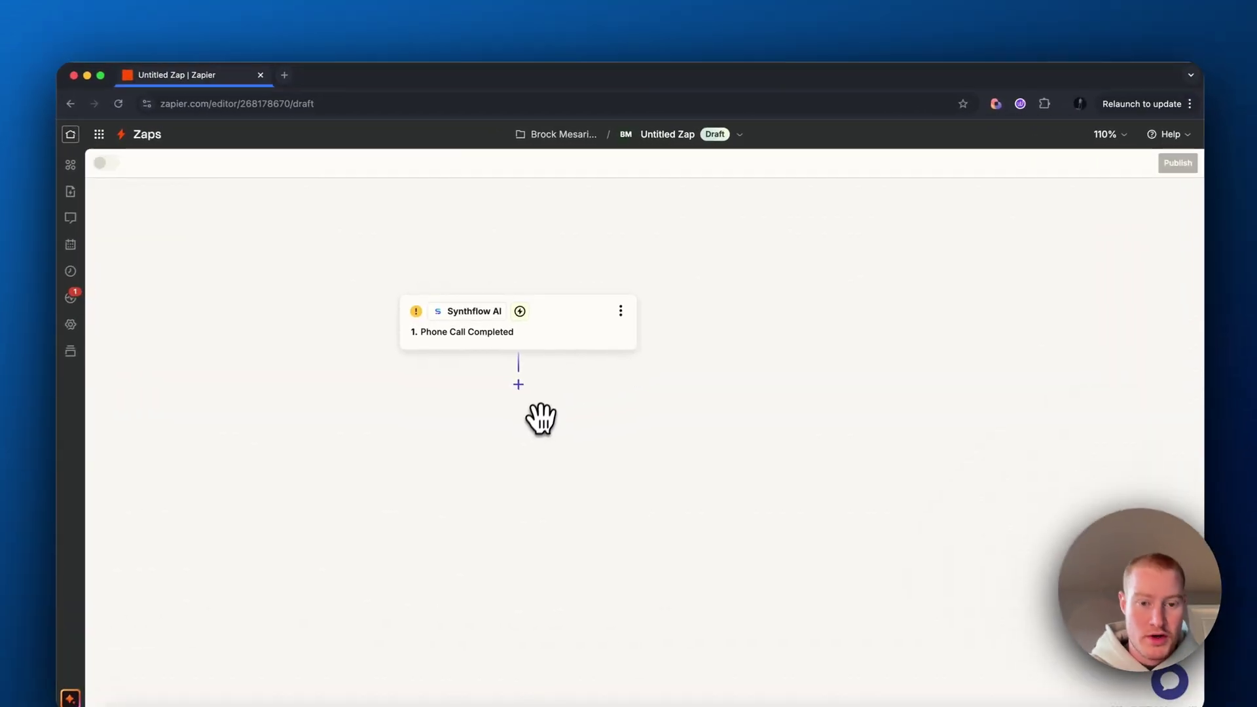
click(516, 387)
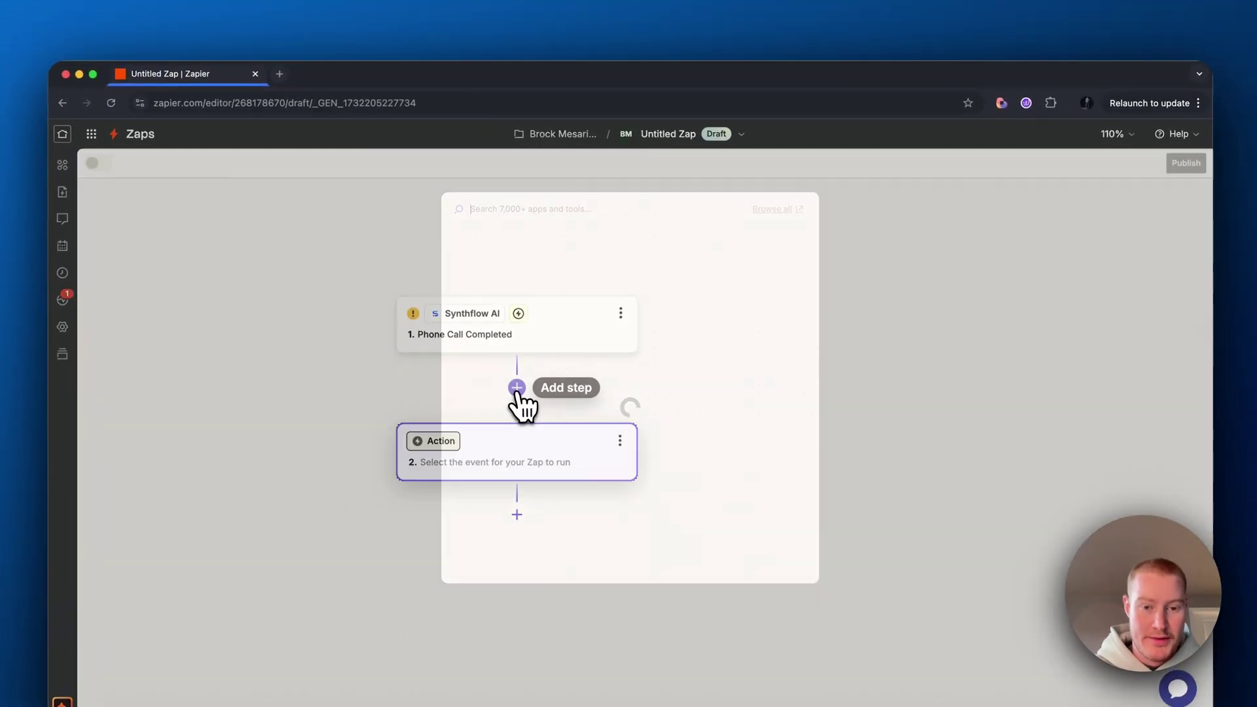
text(chatgpt)
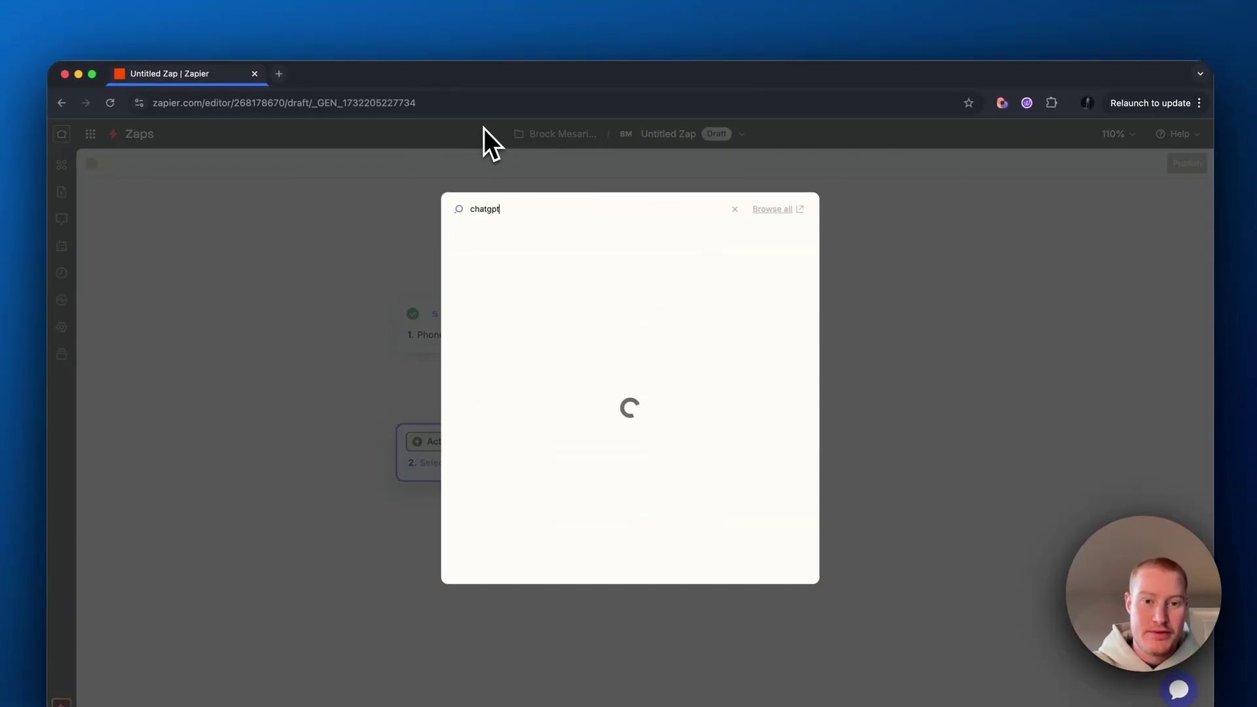
key(Return)
Set the ChatGPT step's action event to Conversation, choose an existing ChatGPT account and continue to its configuration.
click(1081, 351)
scroll(794, 406, down, 3)
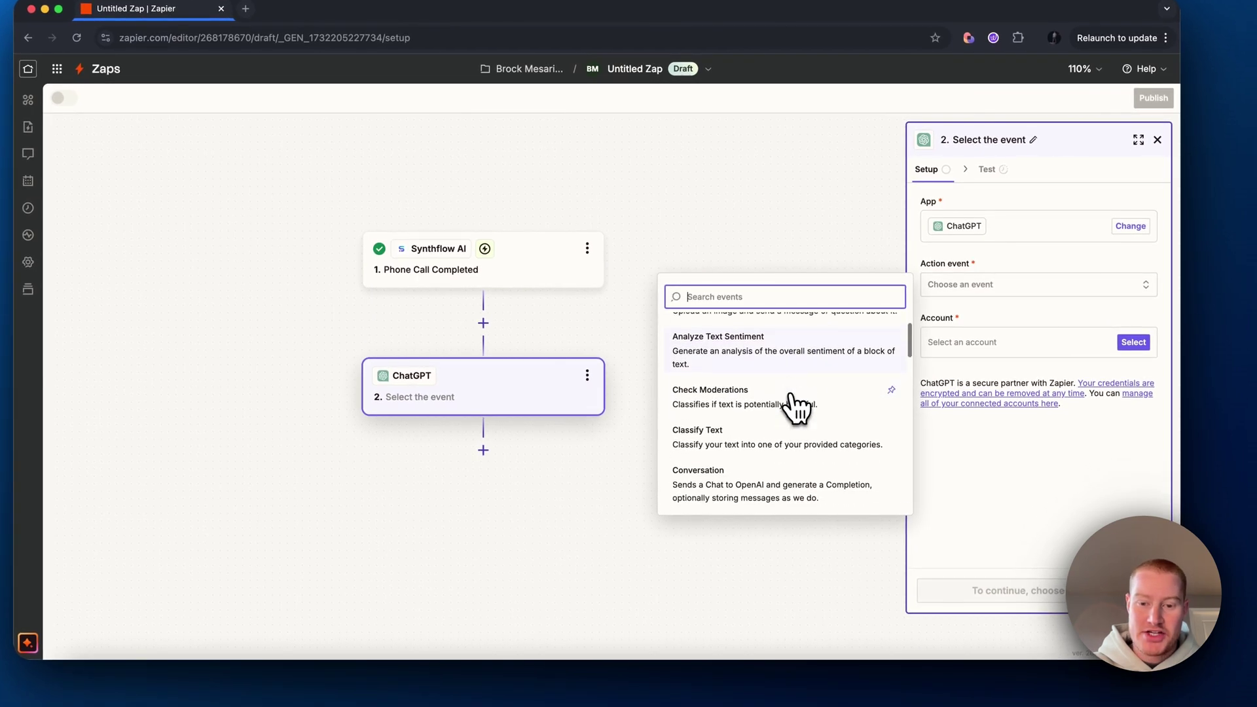
click(767, 463)
click(1003, 356)
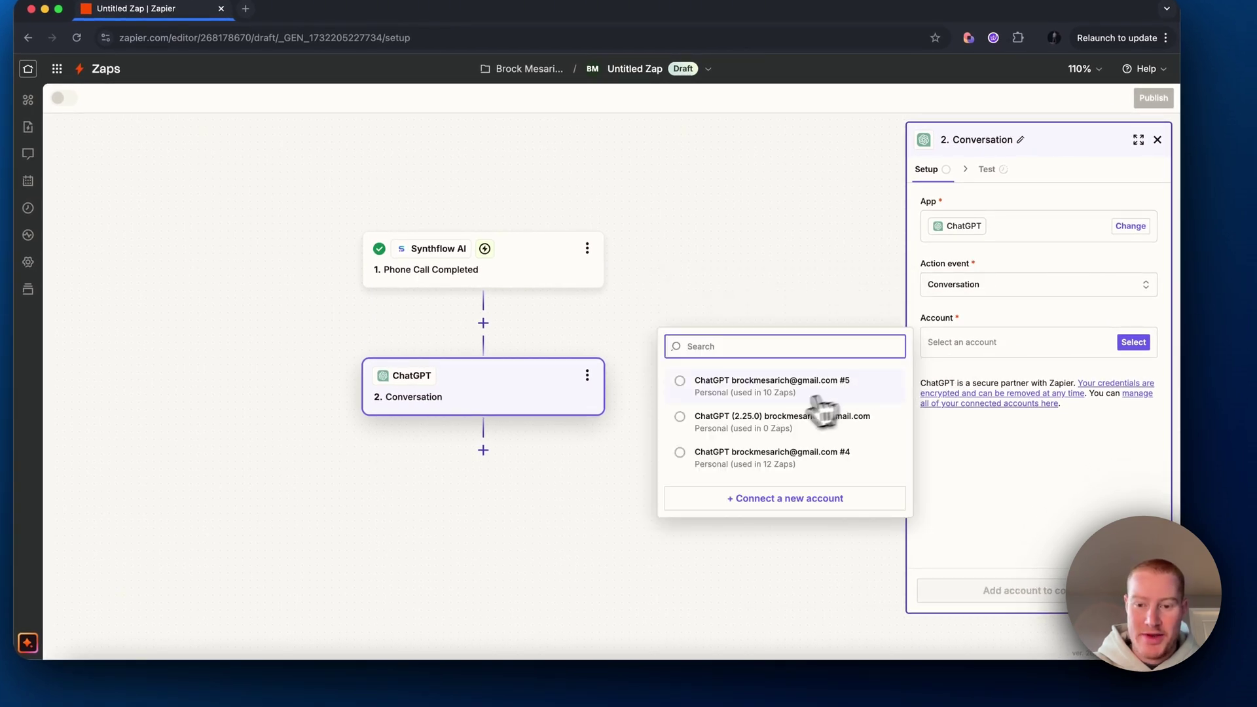
click(822, 411)
click(1036, 588)
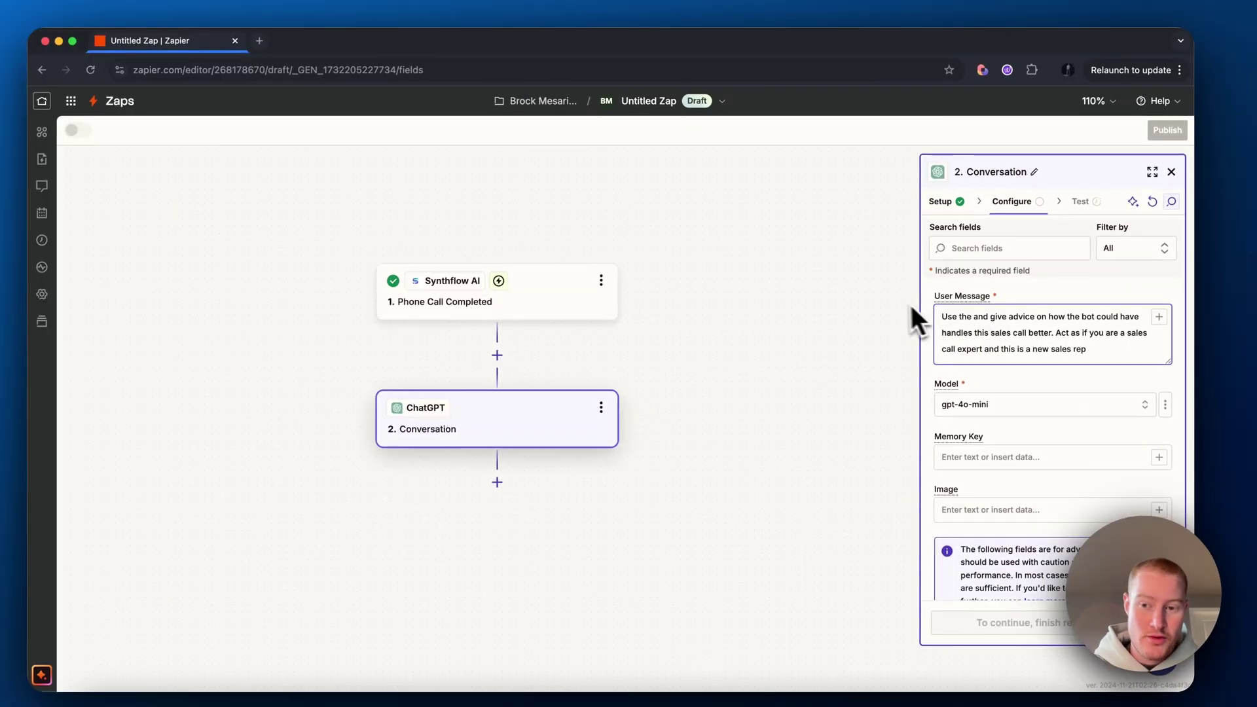
Insert the trigger's Call Transcript into the User Message after "Use the".
text(/)
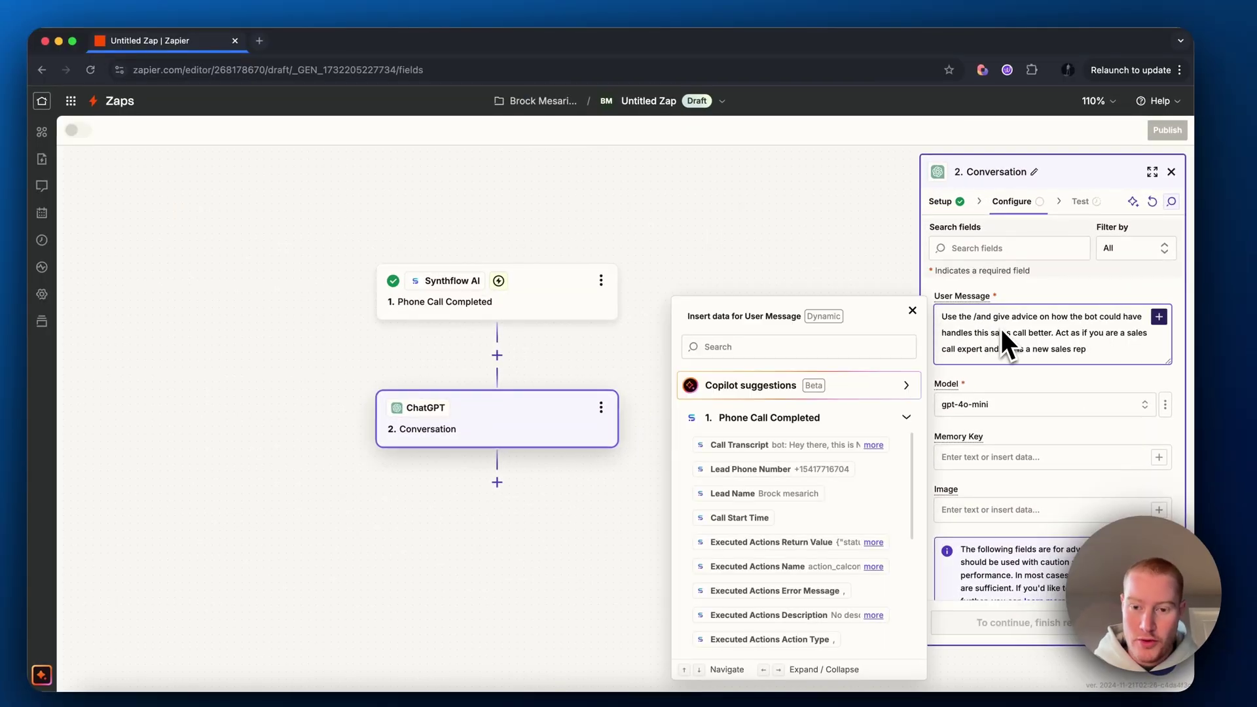
click(779, 446)
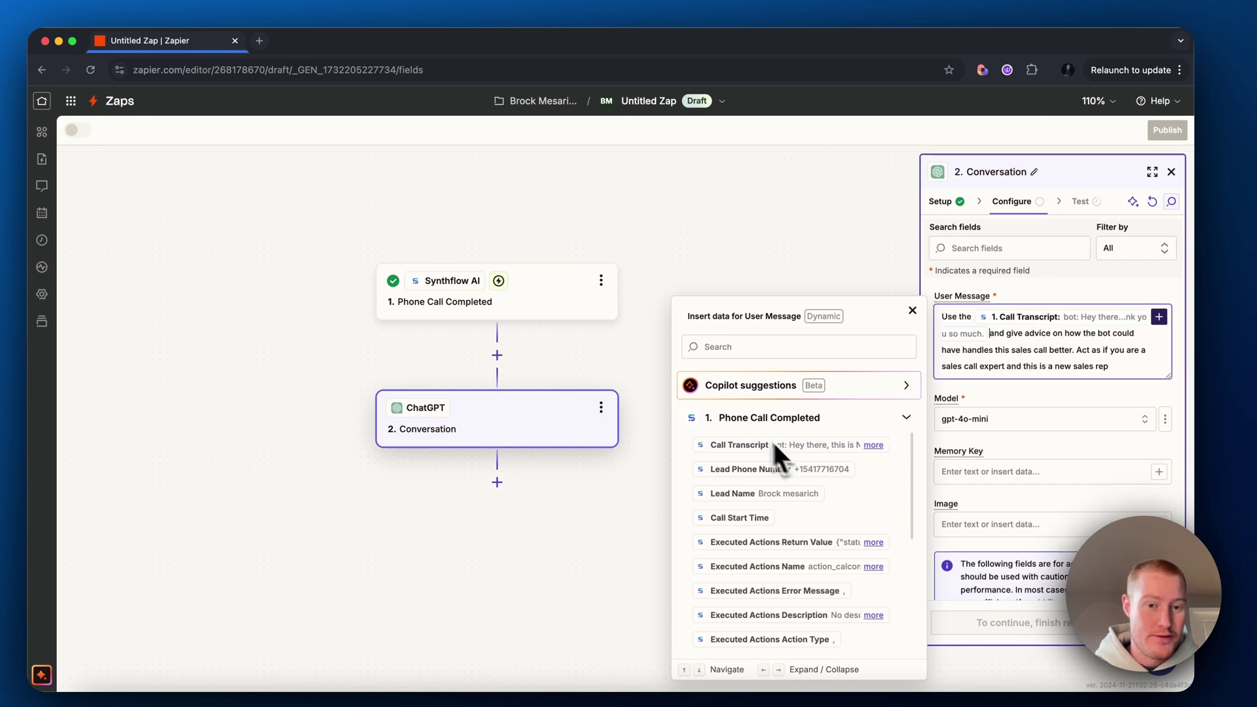
click(689, 245)
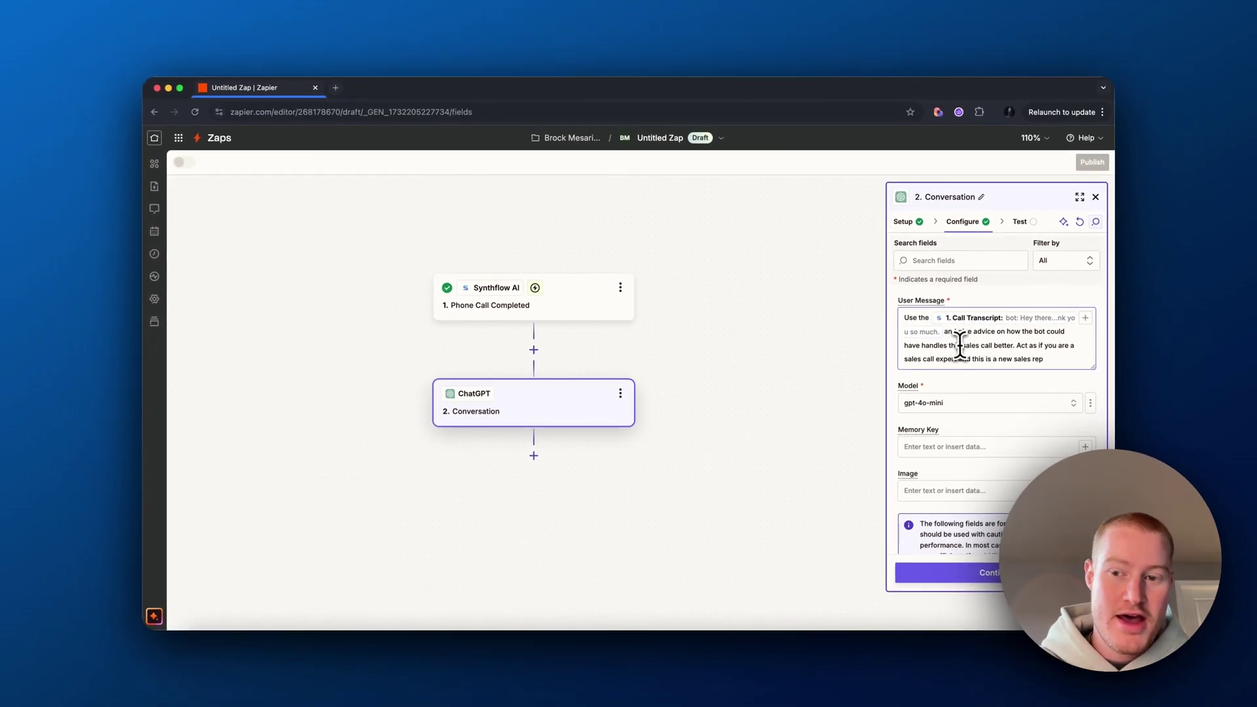
Correct "handles" to "handled" in the User Message prompt.
click(947, 345)
key(BackSpace)
text(d)
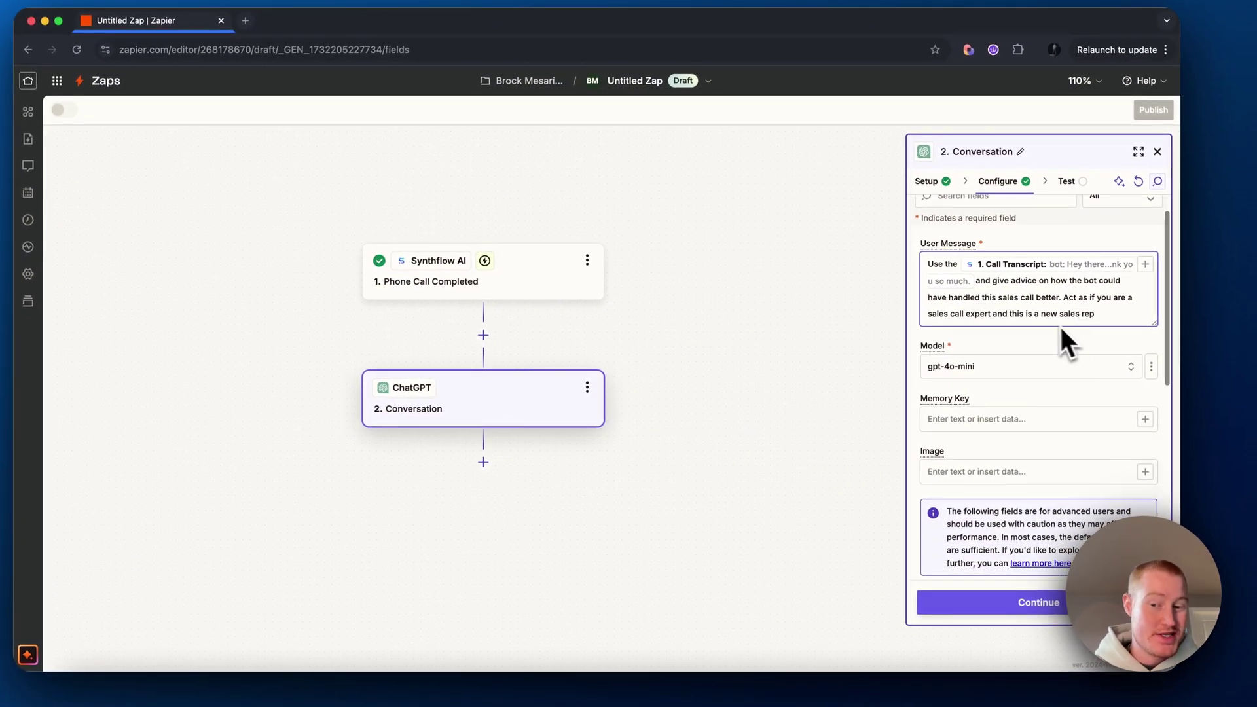
Change the ChatGPT step's model to o1-mini.
scroll(1060, 340, down, 3)
scroll(1044, 324, up, 3)
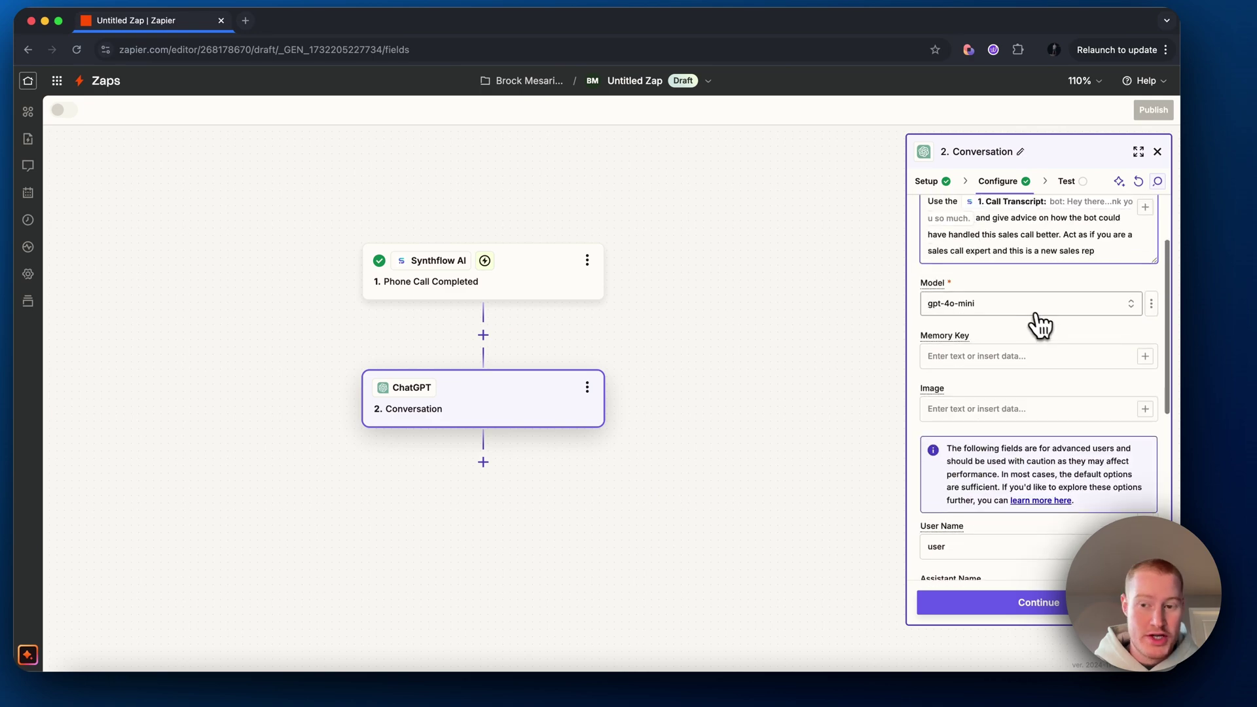
click(1029, 307)
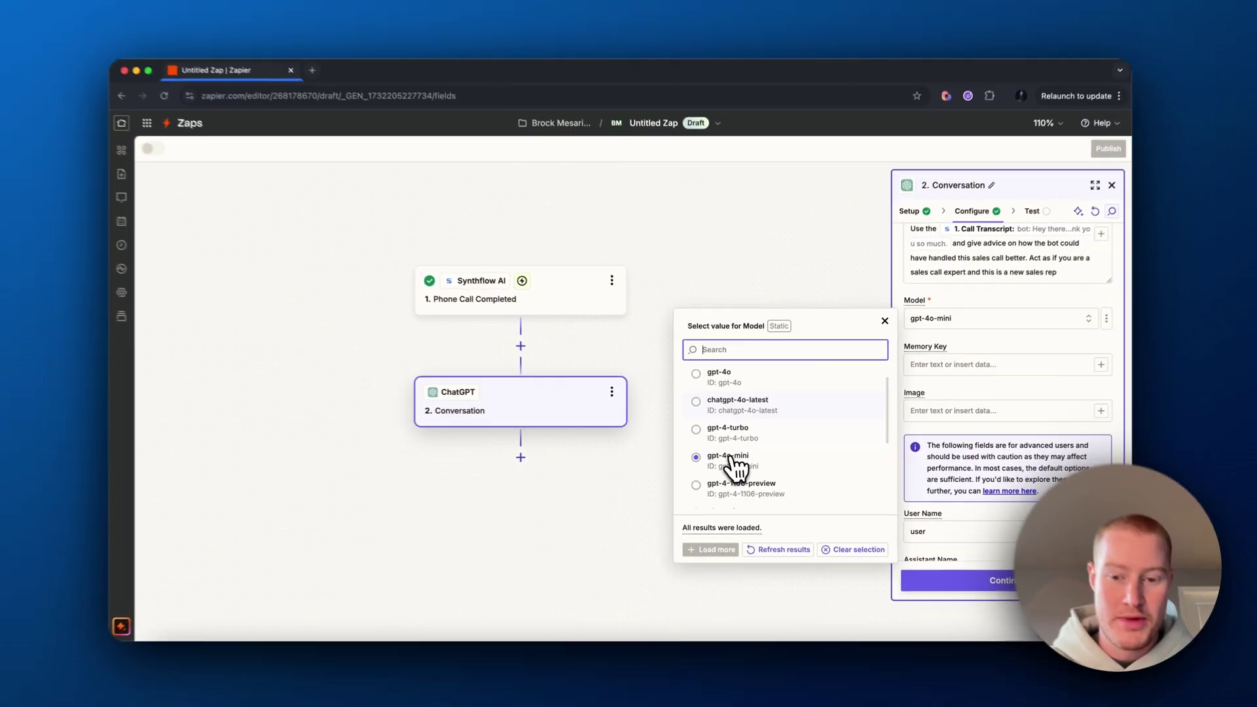
scroll(724, 475, down, 5)
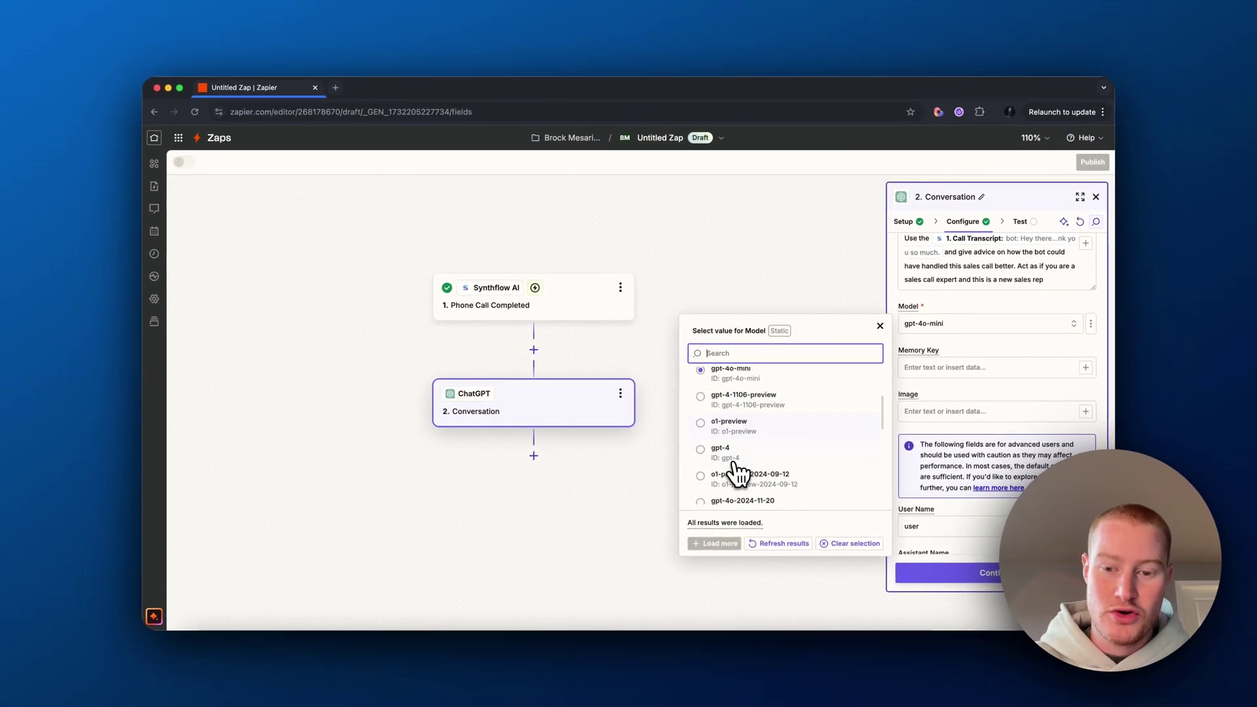
scroll(739, 470, down, 3)
click(743, 482)
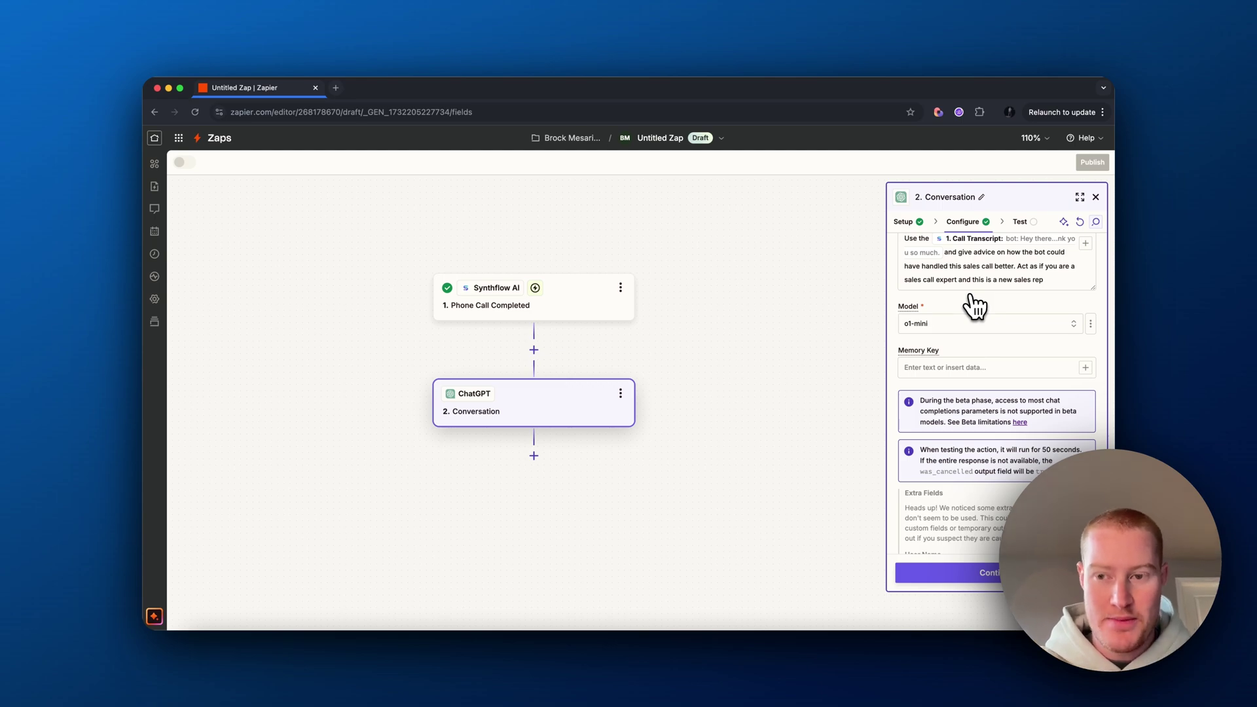
Continue to the ChatGPT step's test and send the conversation with the sample call transcript.
scroll(975, 305, down, 3)
scroll(1004, 315, up, 3)
scroll(1006, 318, down, 10)
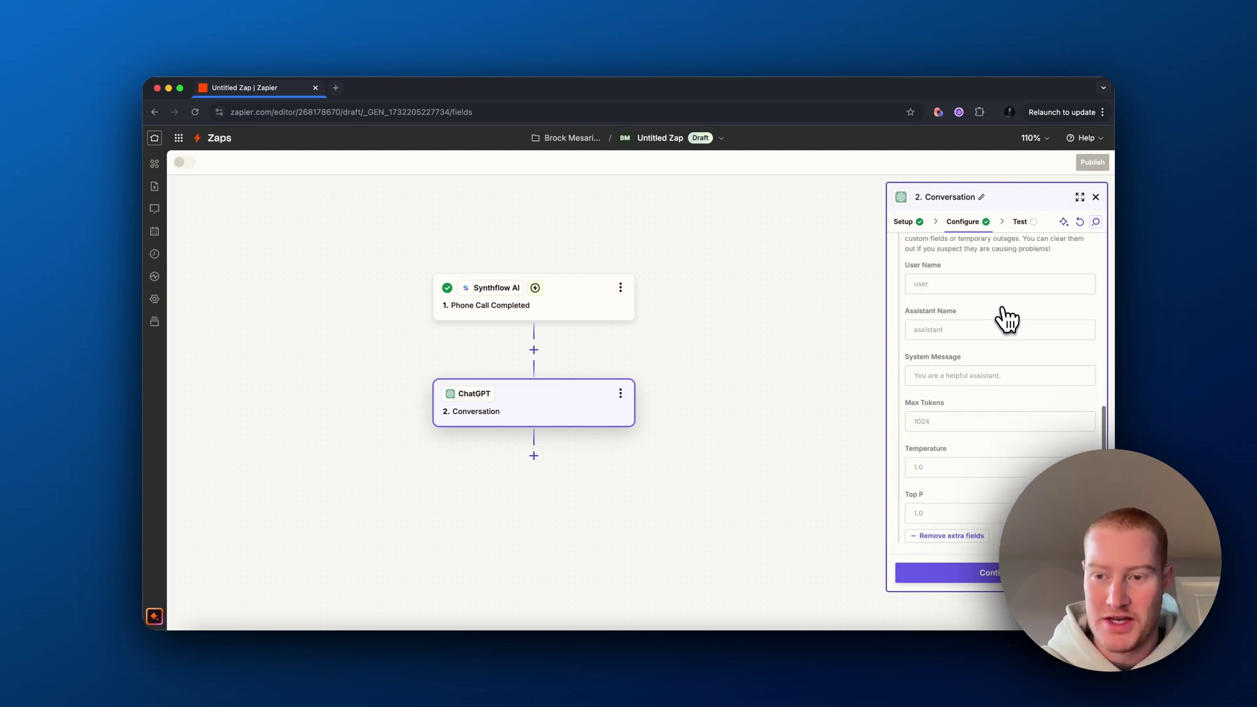
click(996, 573)
scroll(992, 373, down, 5)
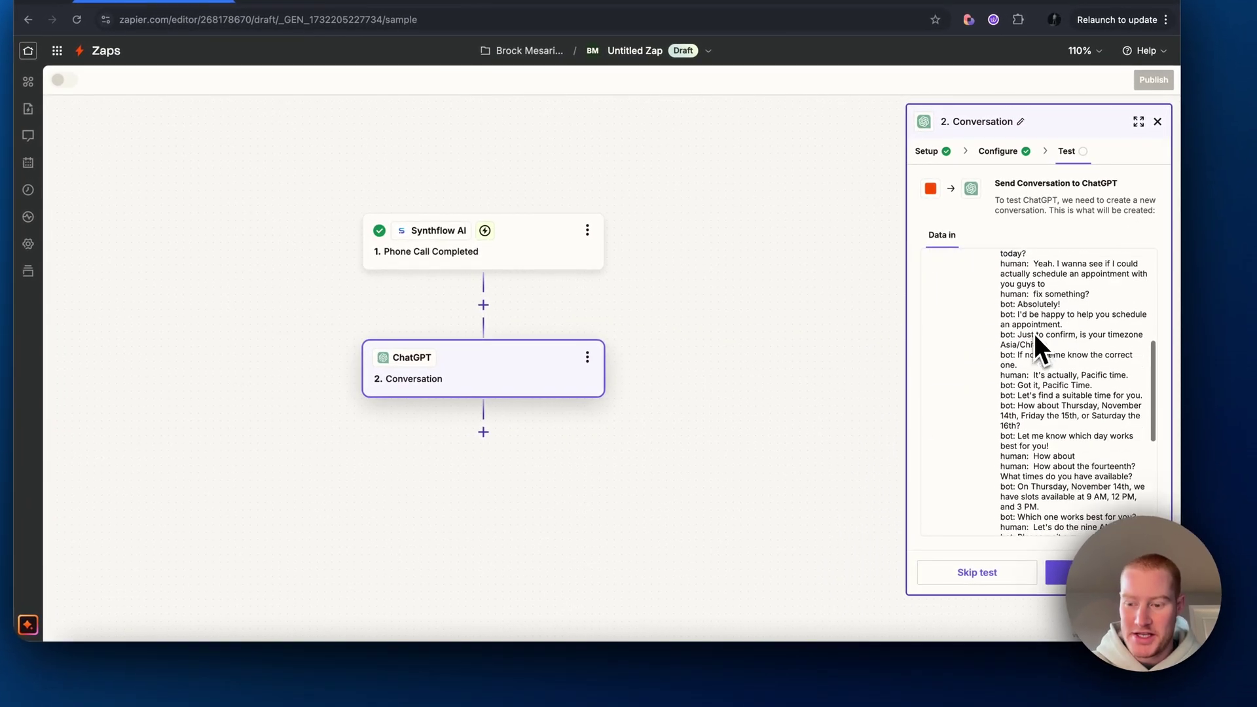
click(1074, 572)
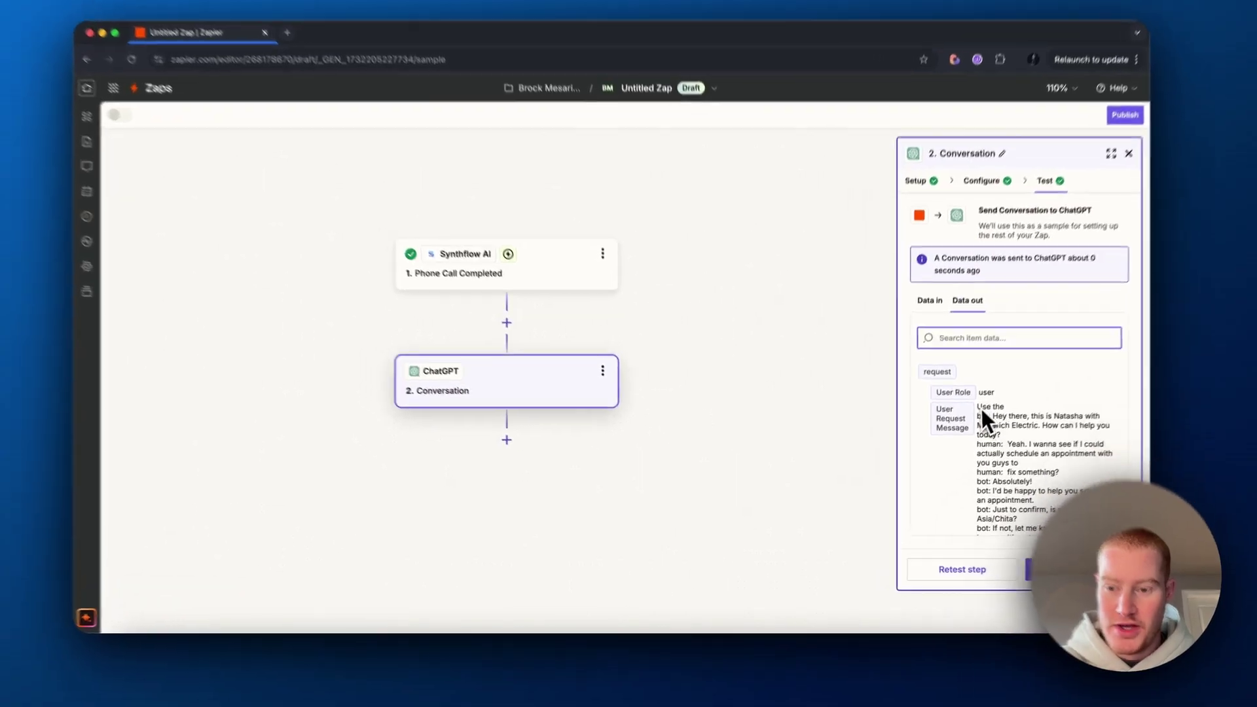
Examine the ChatGPT test output, reading the reply's advice on how the bot could improve the sales call.
scroll(1058, 495, down, 10)
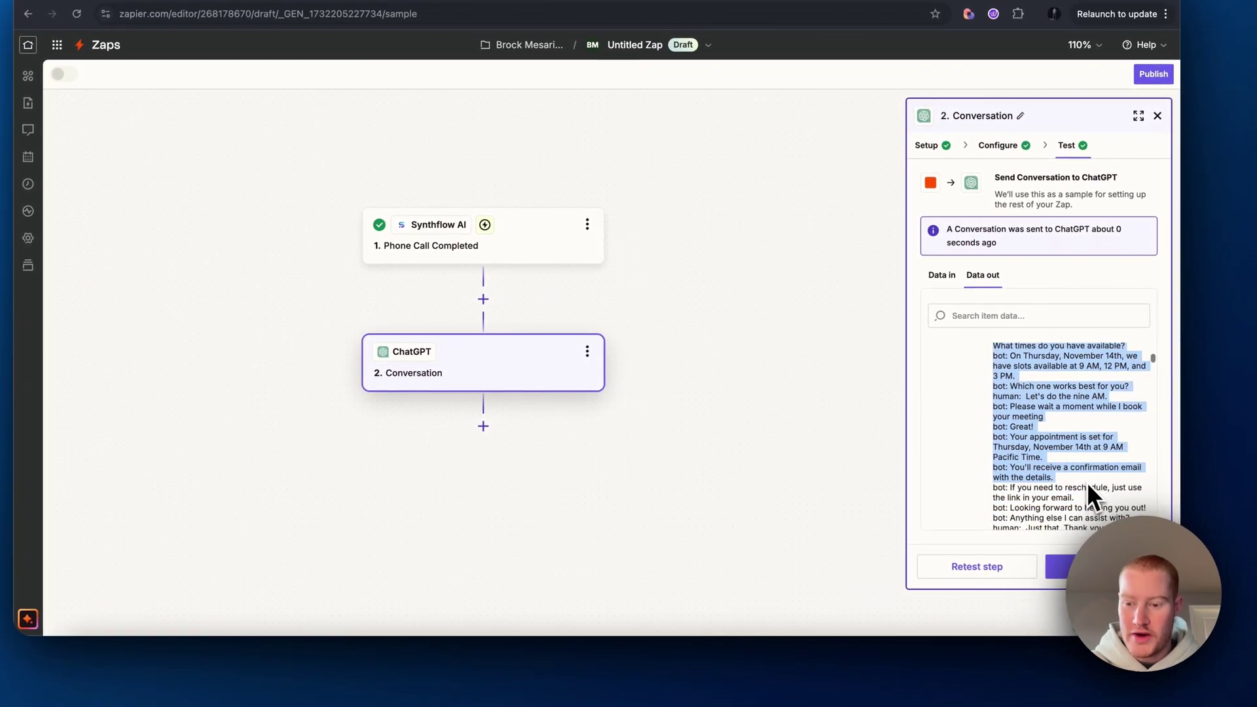
scroll(1086, 483, up, 10)
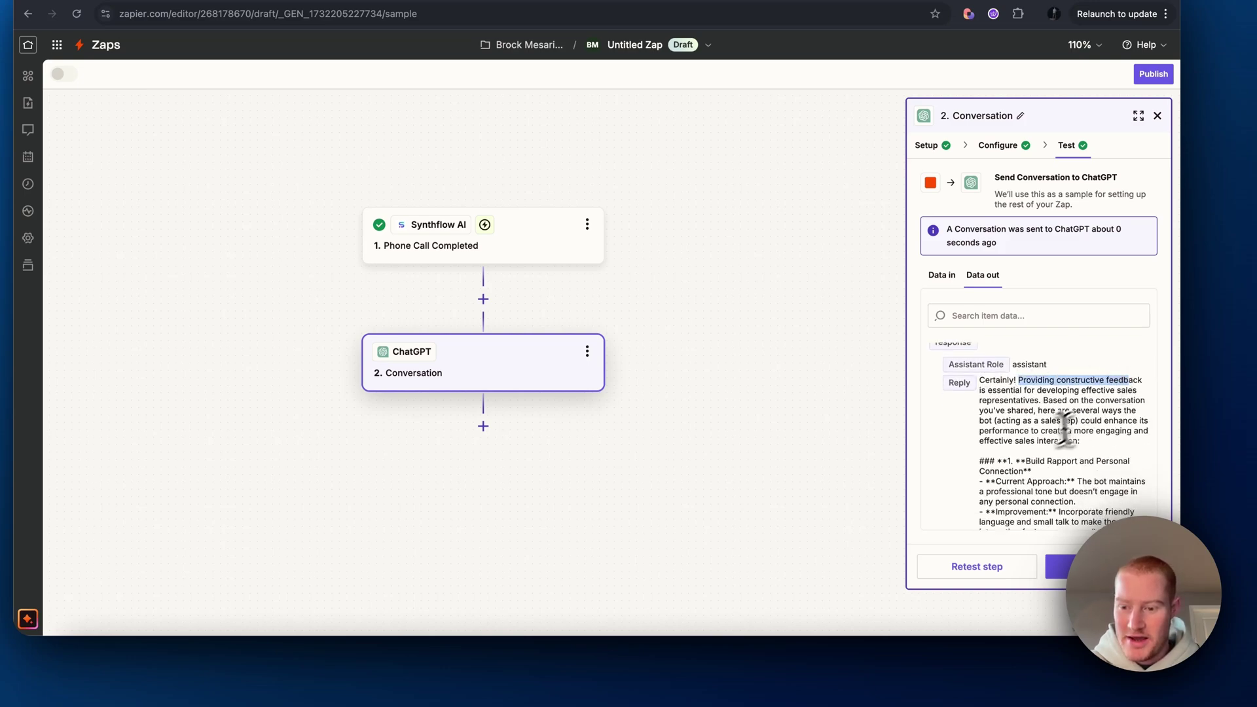
scroll(1063, 429, down, 2)
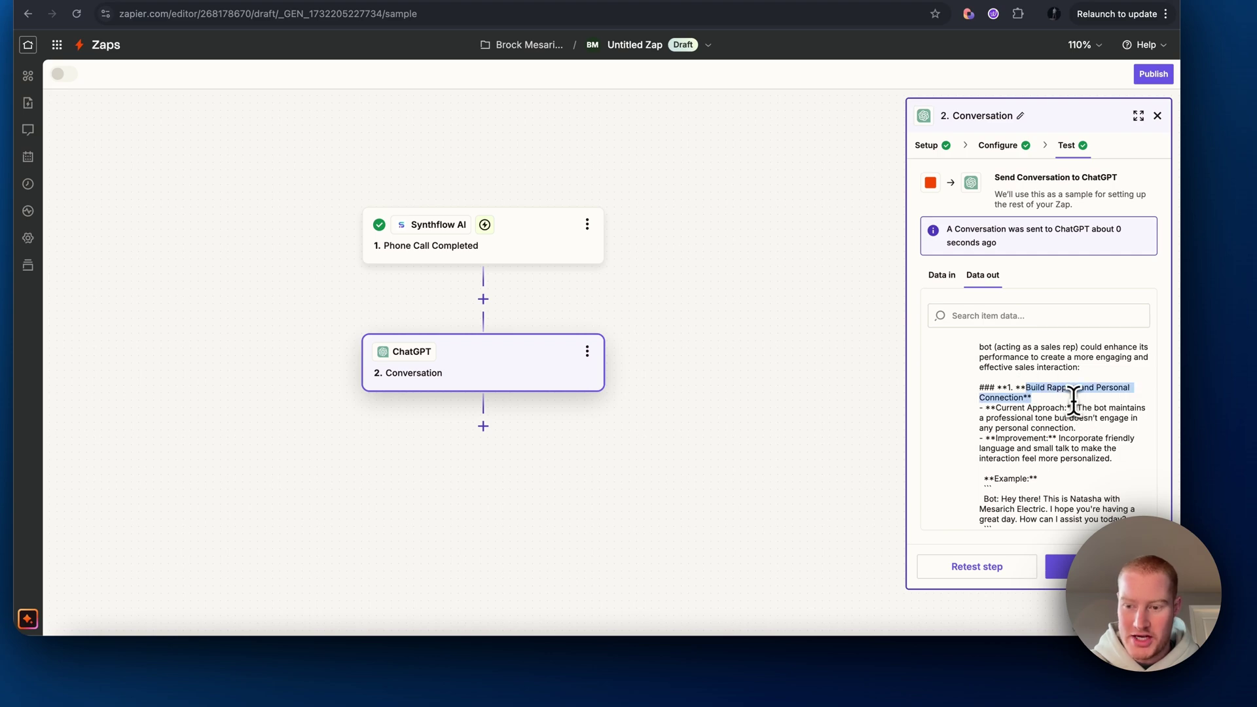
scroll(1074, 399, down, 3)
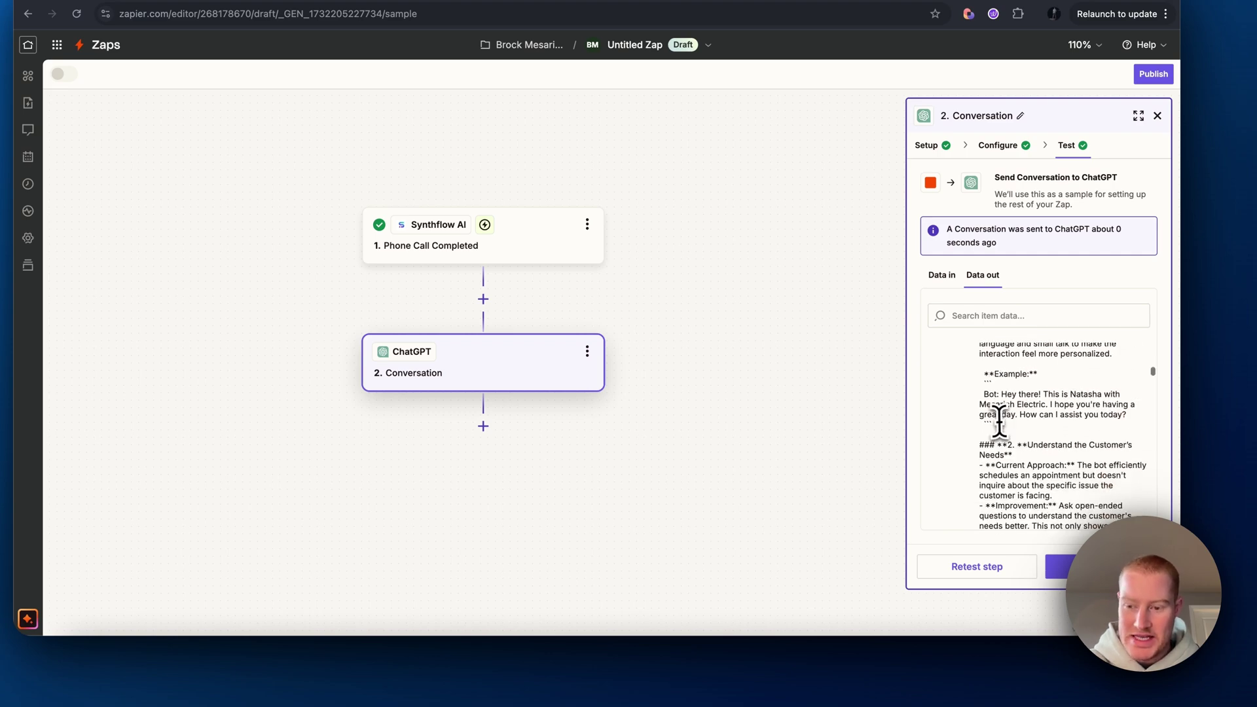
scroll(999, 422, down, 5)
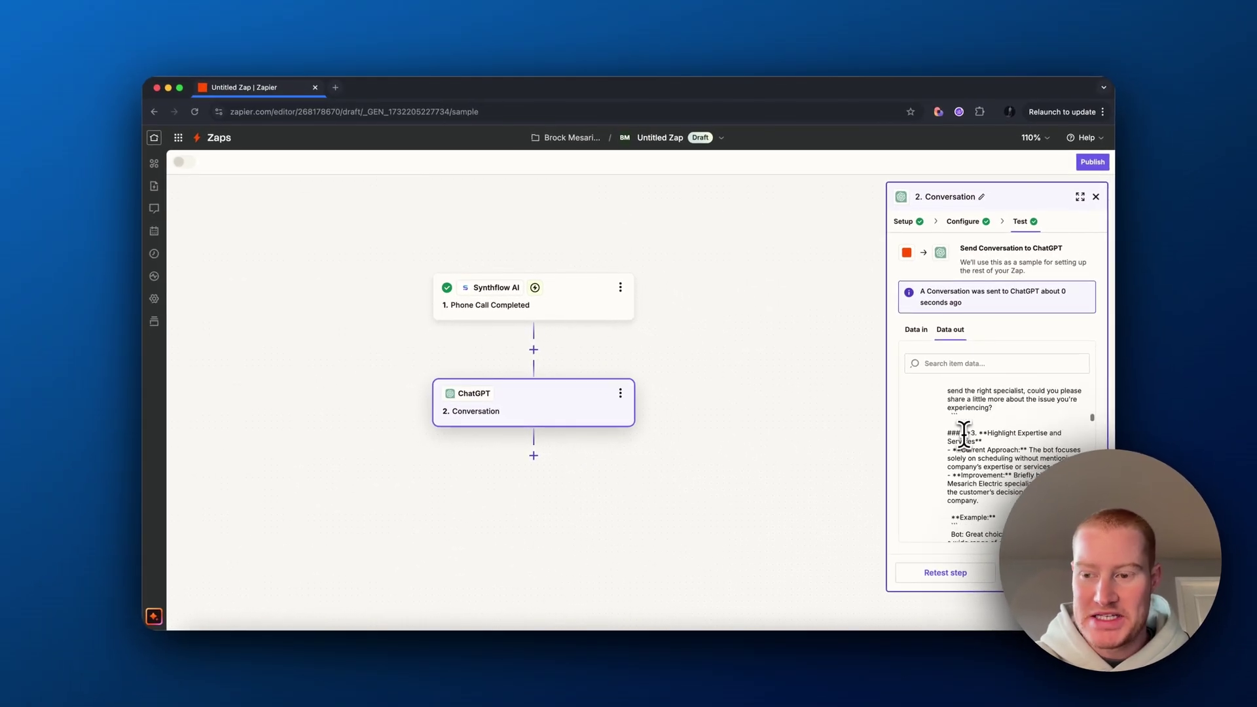
scroll(964, 434, down, 3)
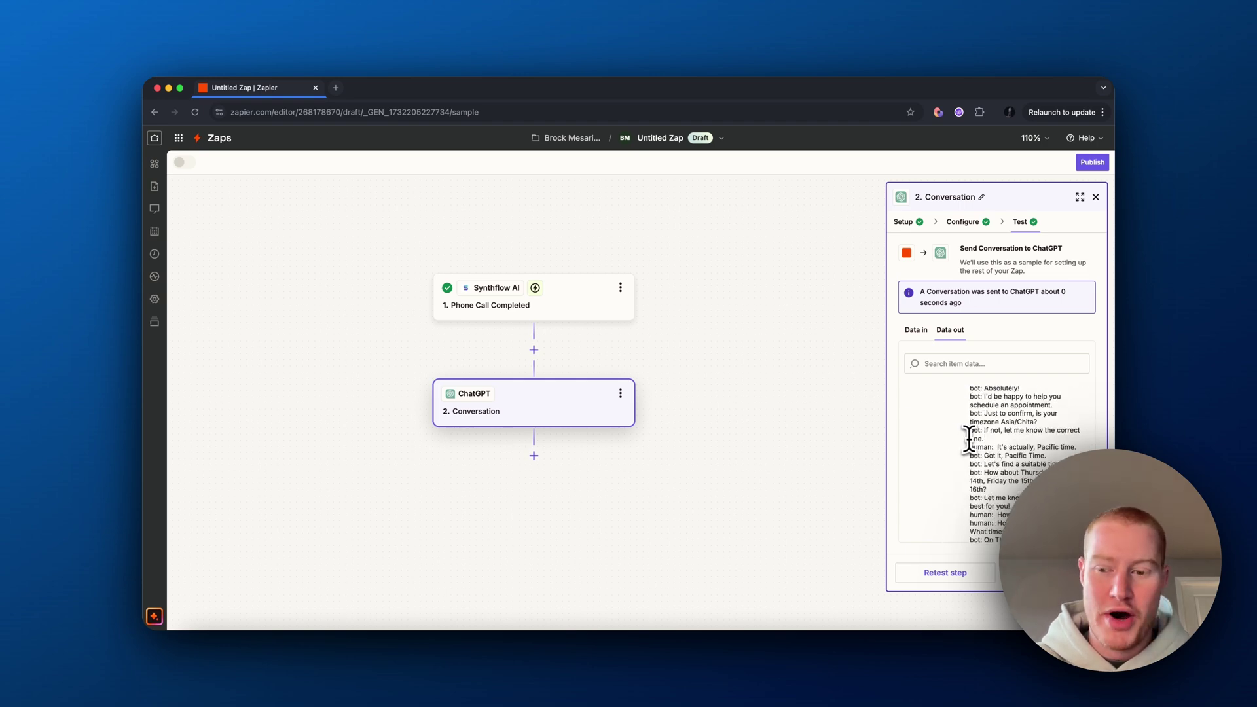
scroll(969, 449, down, 10)
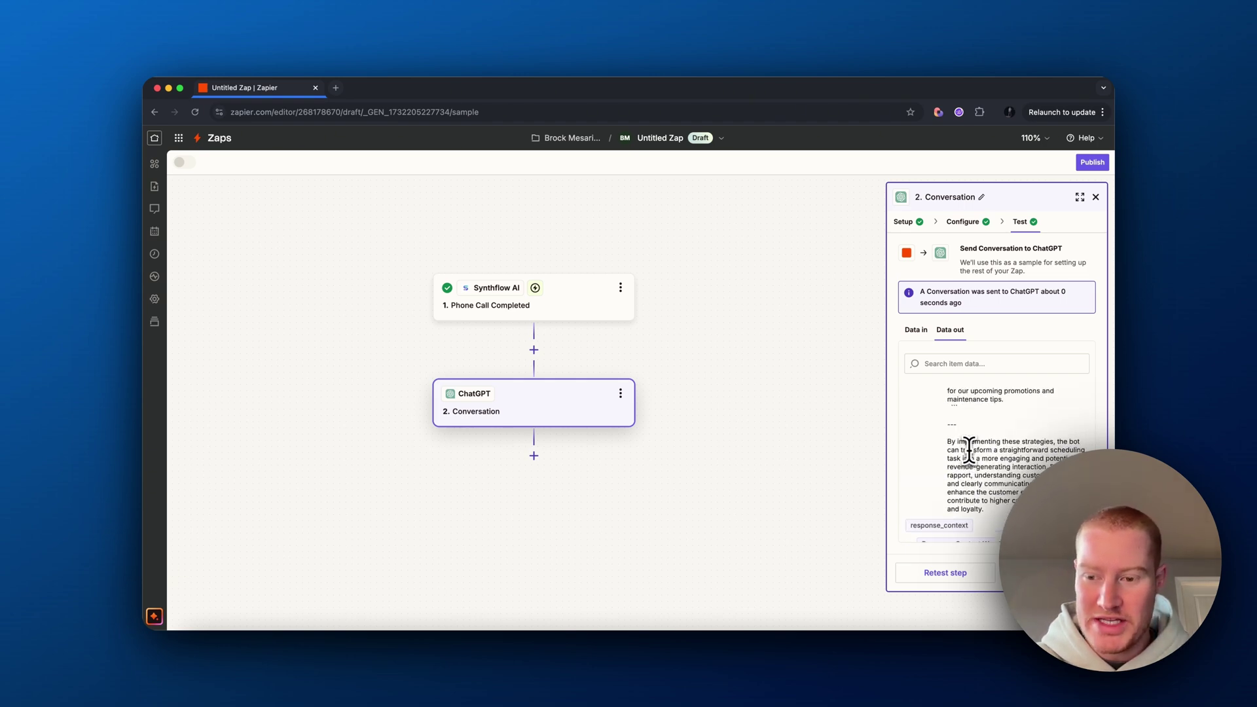
scroll(976, 437, down, 3)
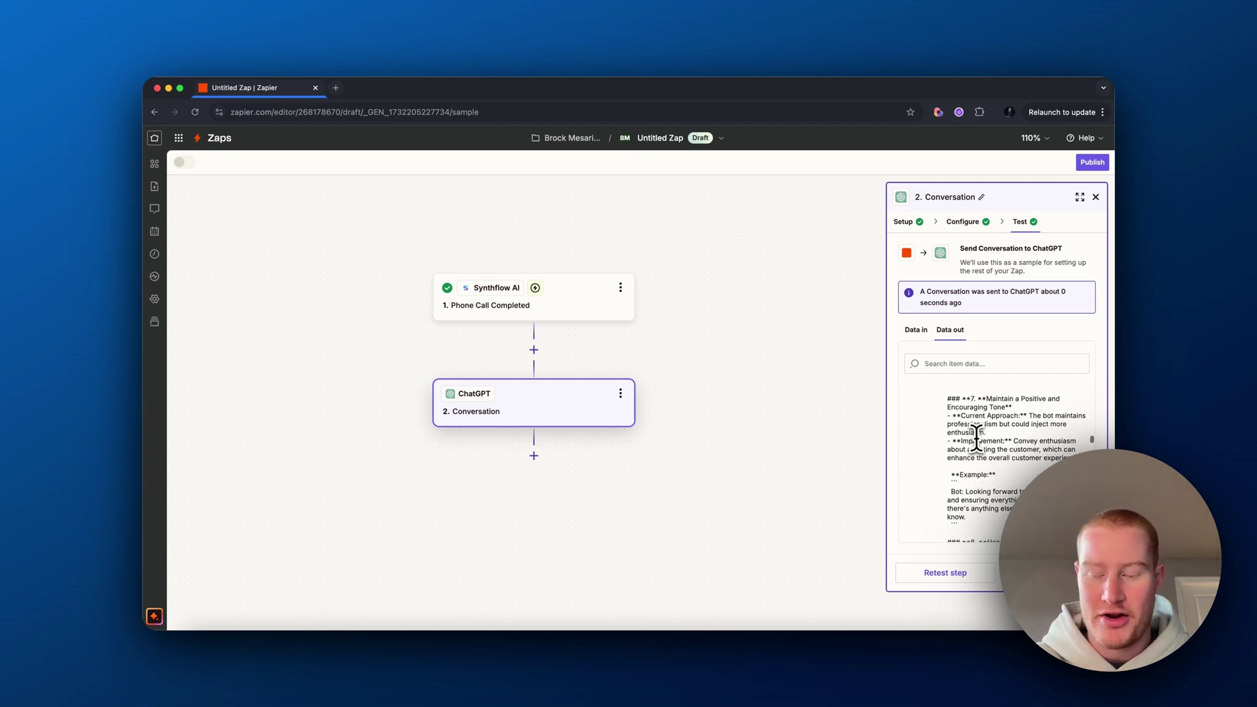
scroll(976, 436, up, 5)
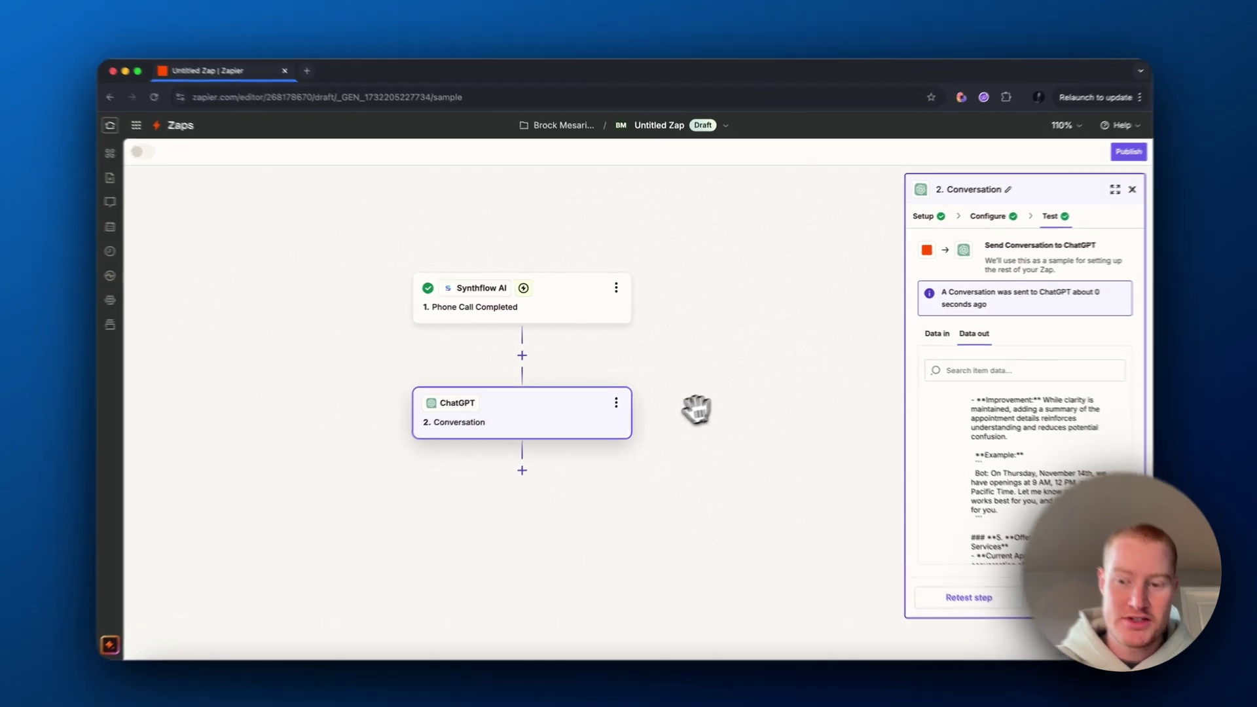
Add a Google Sheets action step below the ChatGPT Conversation step.
click(522, 470)
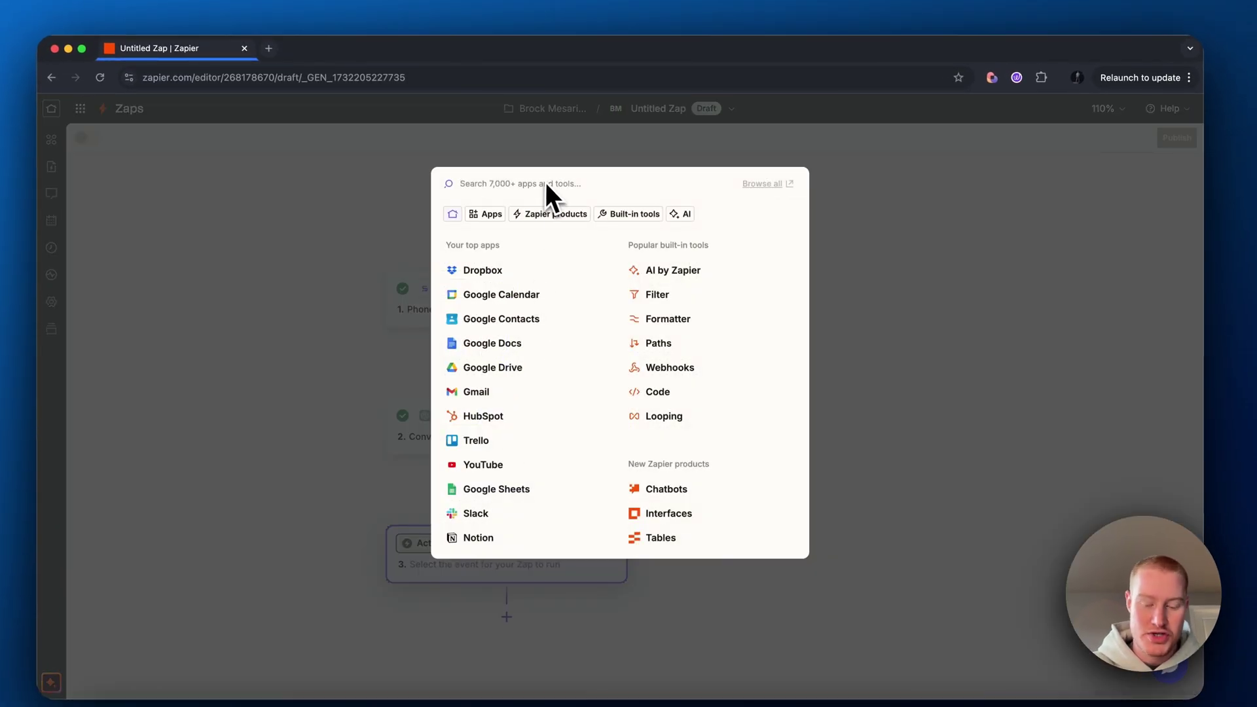
text(gmail)
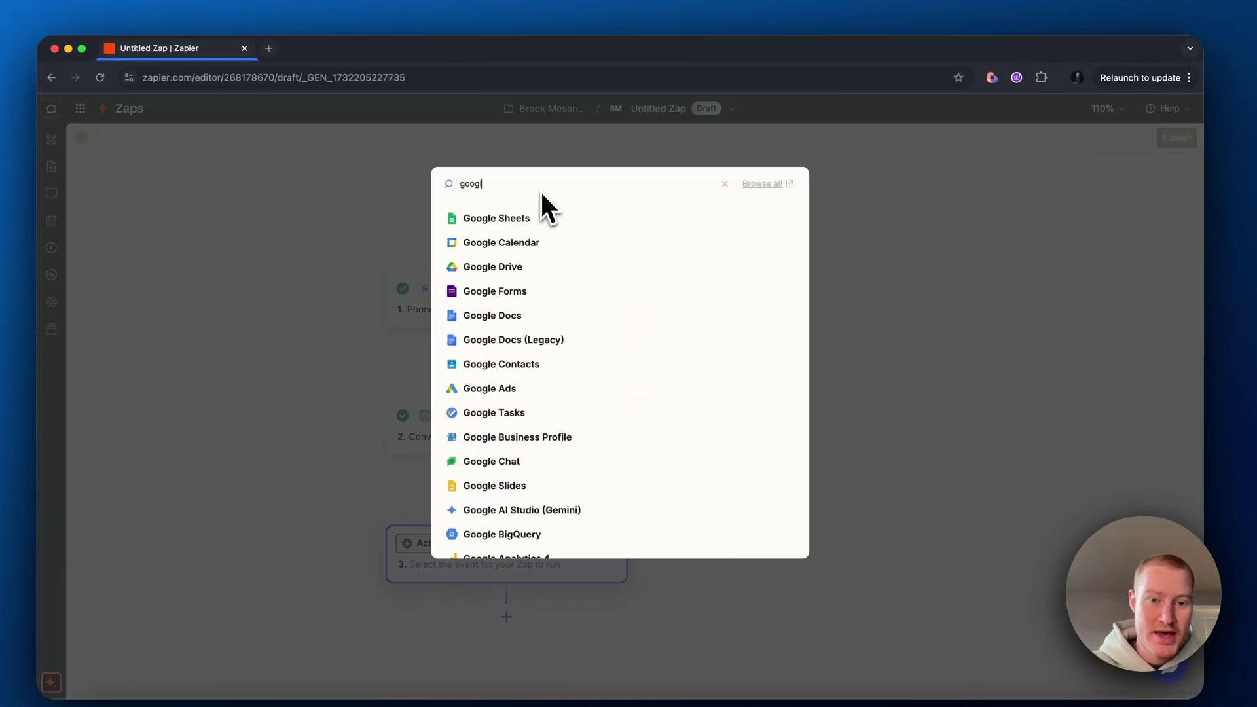
click(496, 220)
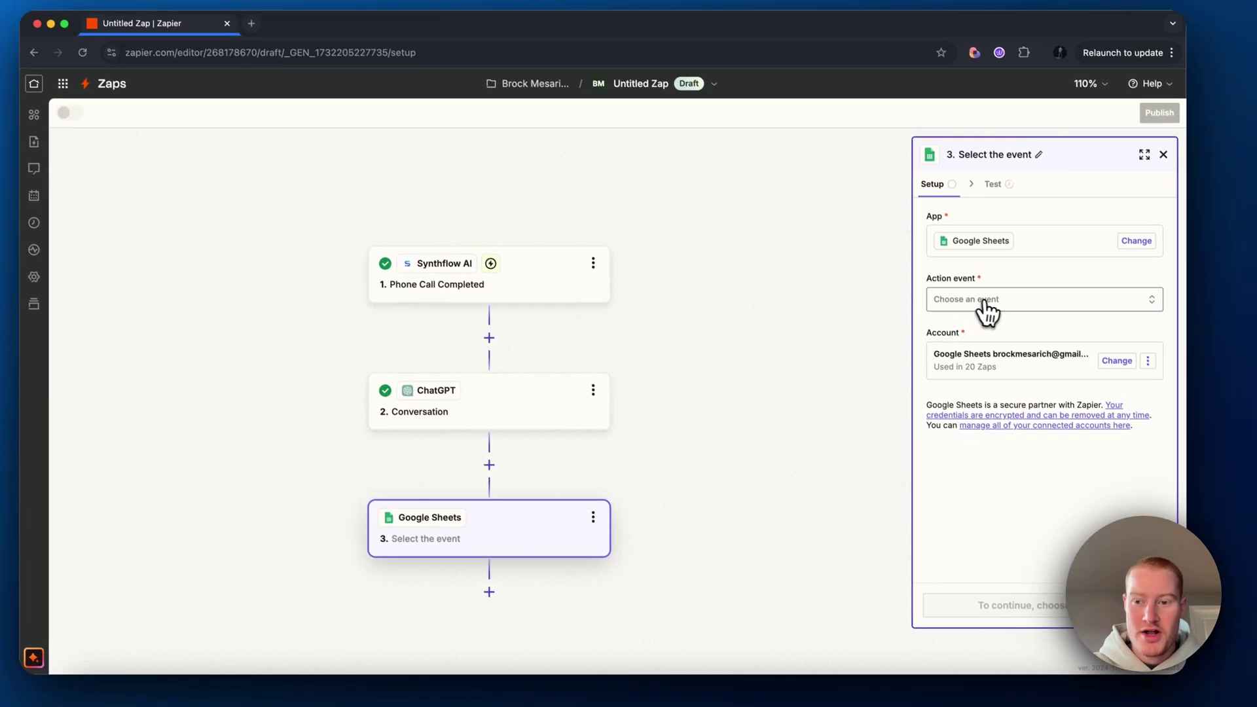
Set the Google Sheets action event to Create Spreadsheet Row and continue to its configuration.
click(986, 311)
scroll(747, 462, down, 5)
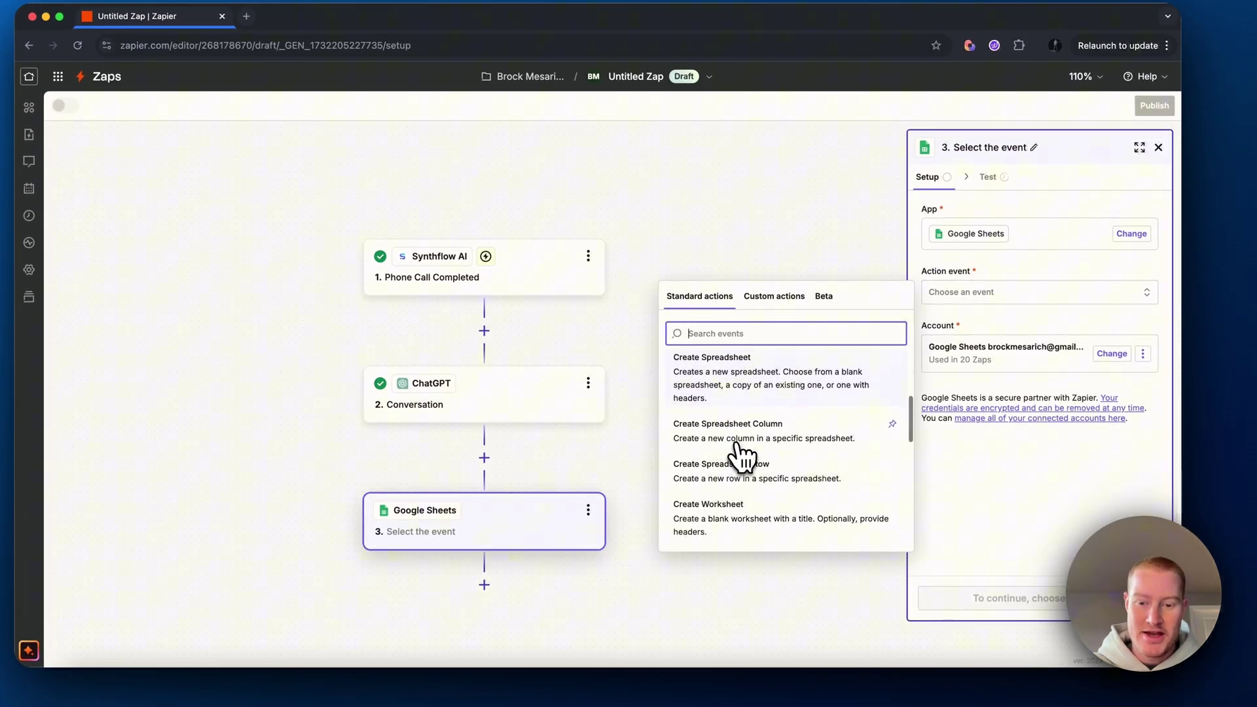
click(746, 481)
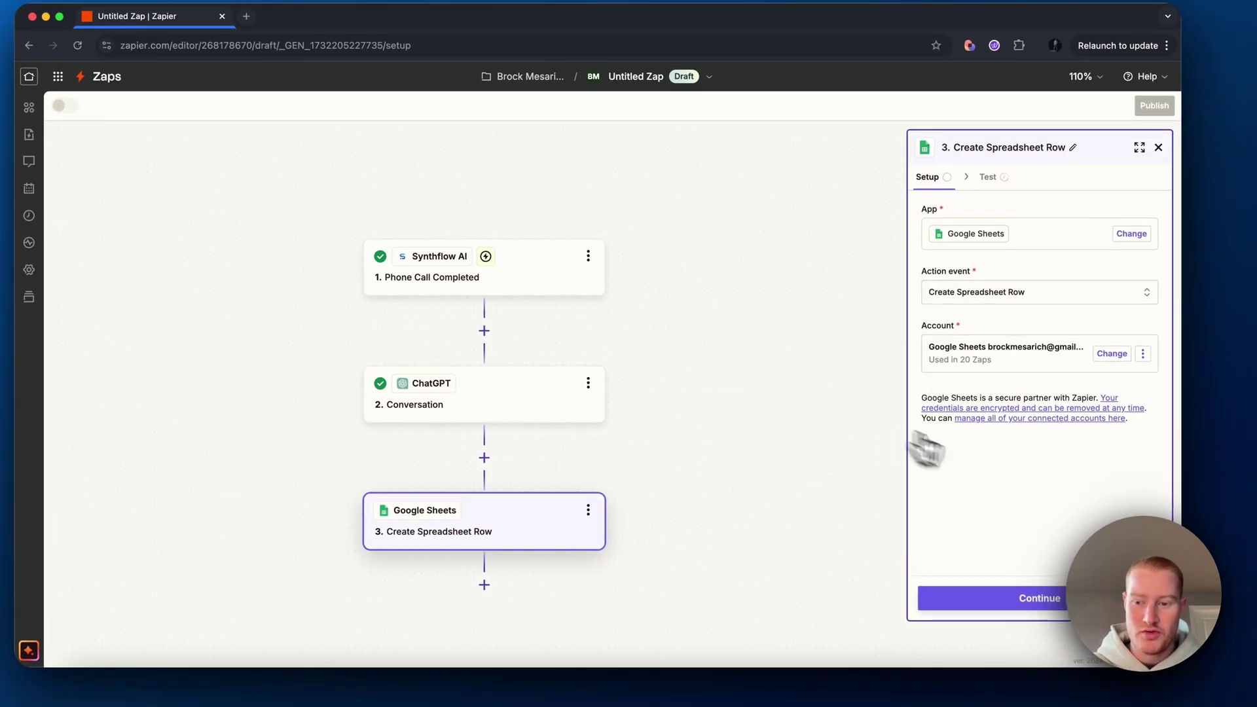
click(1011, 597)
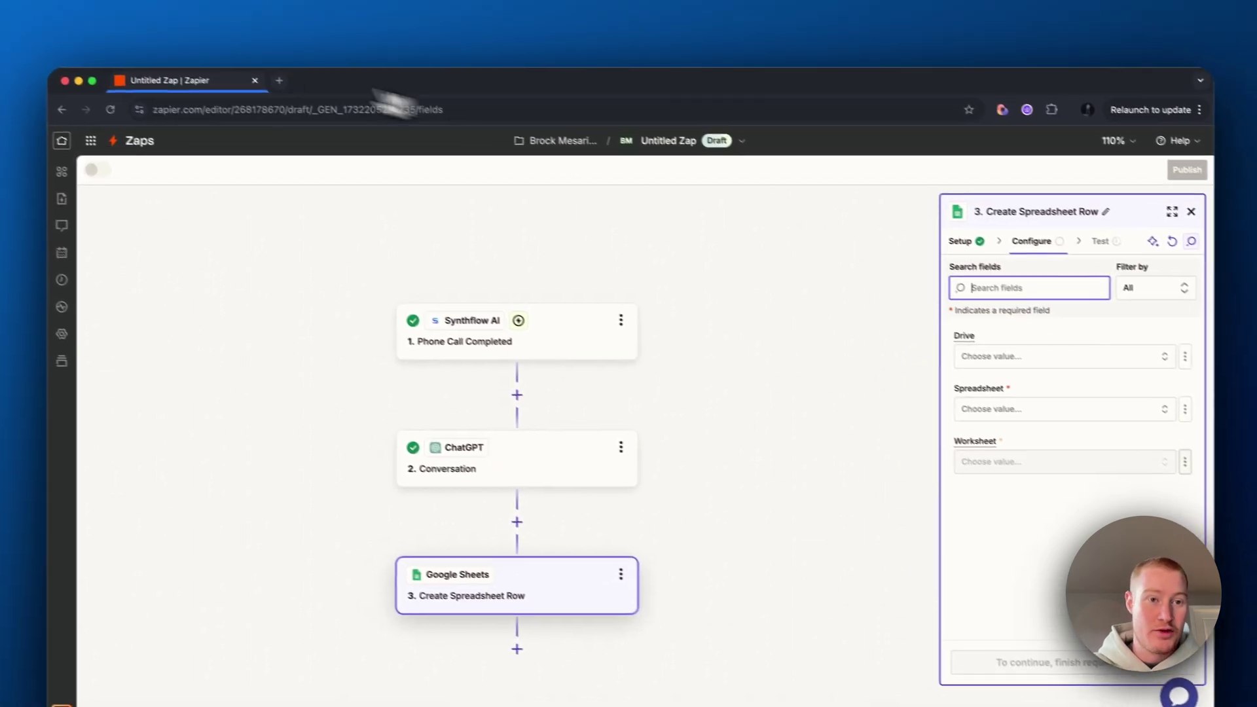
Open the Call Advice spreadsheet in Google Sheets in a new tab and clear the old contents of A2:B2.
click(244, 6)
text(google sheets)
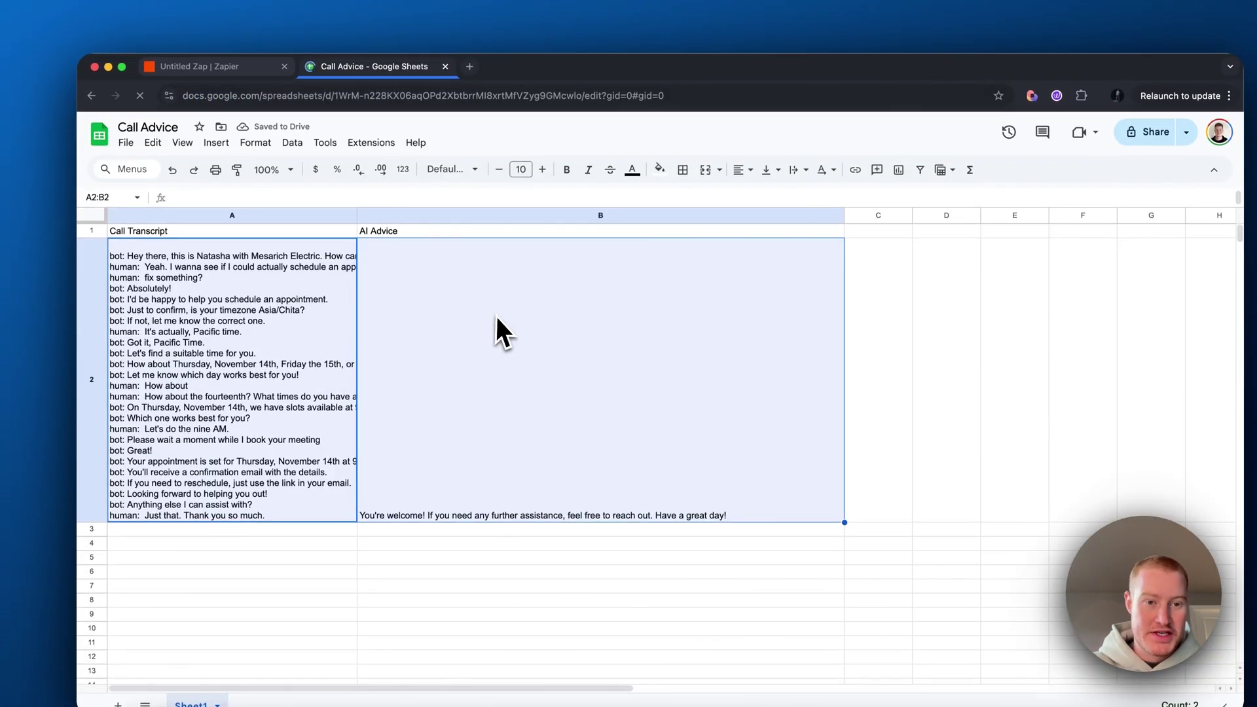
key(Delete)
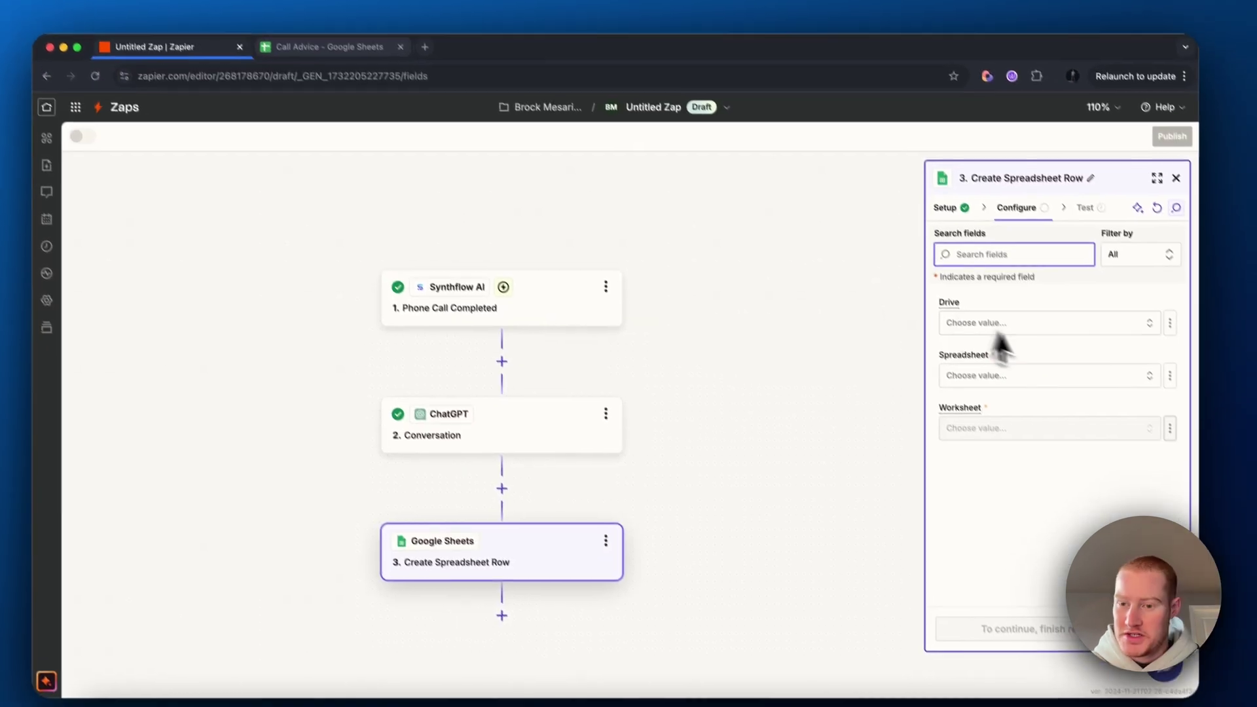
Back in Zapier, target the row creation at My Google Drive, spreadsheet Call Advice, worksheet Sheet1.
click(1001, 317)
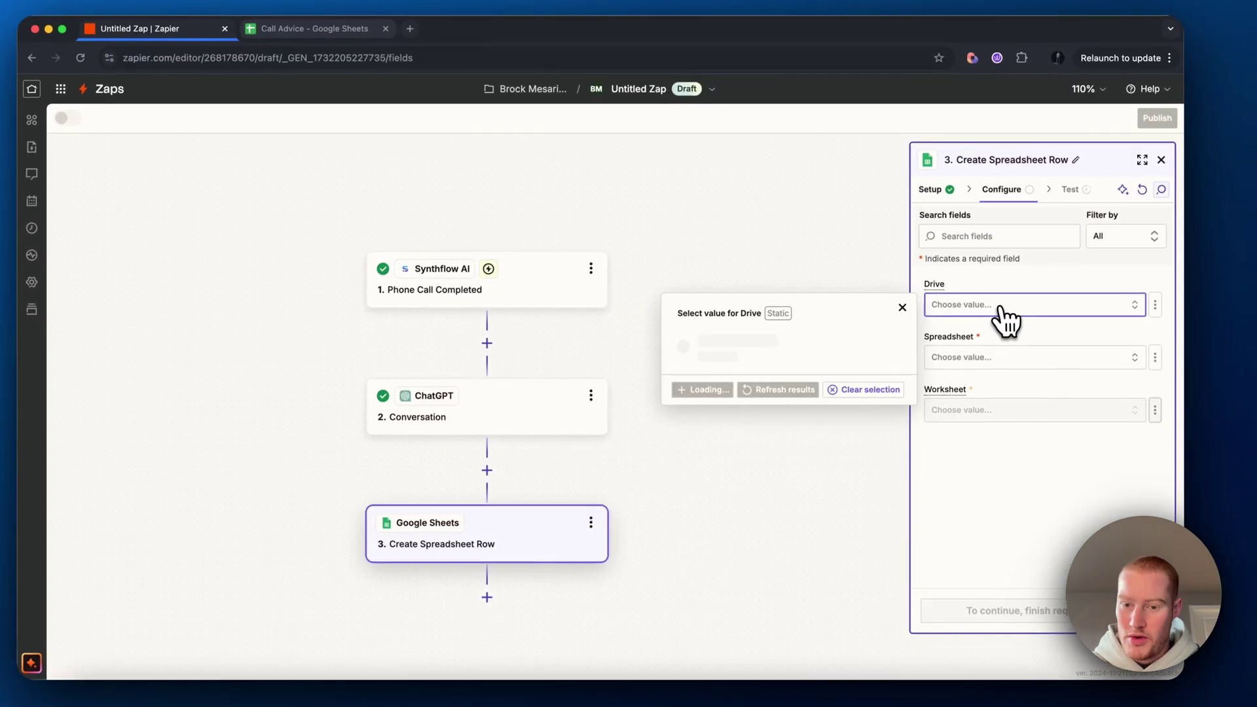
click(794, 341)
click(1010, 355)
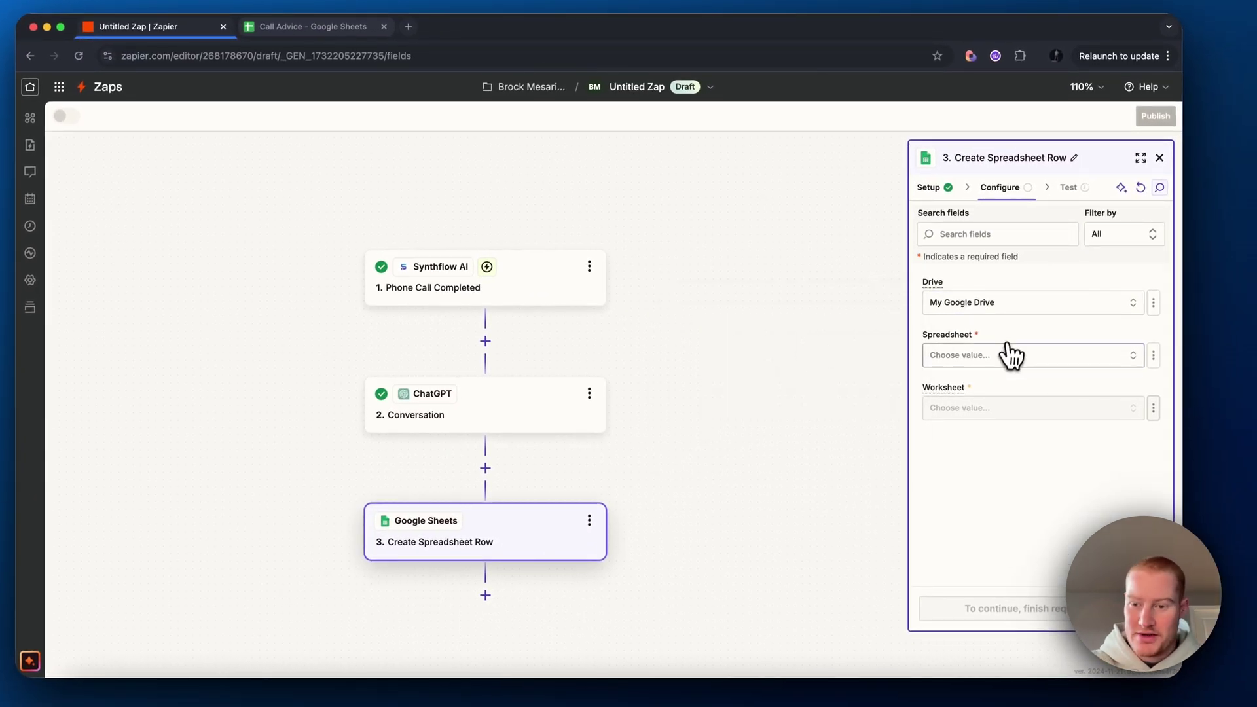
click(740, 396)
click(998, 409)
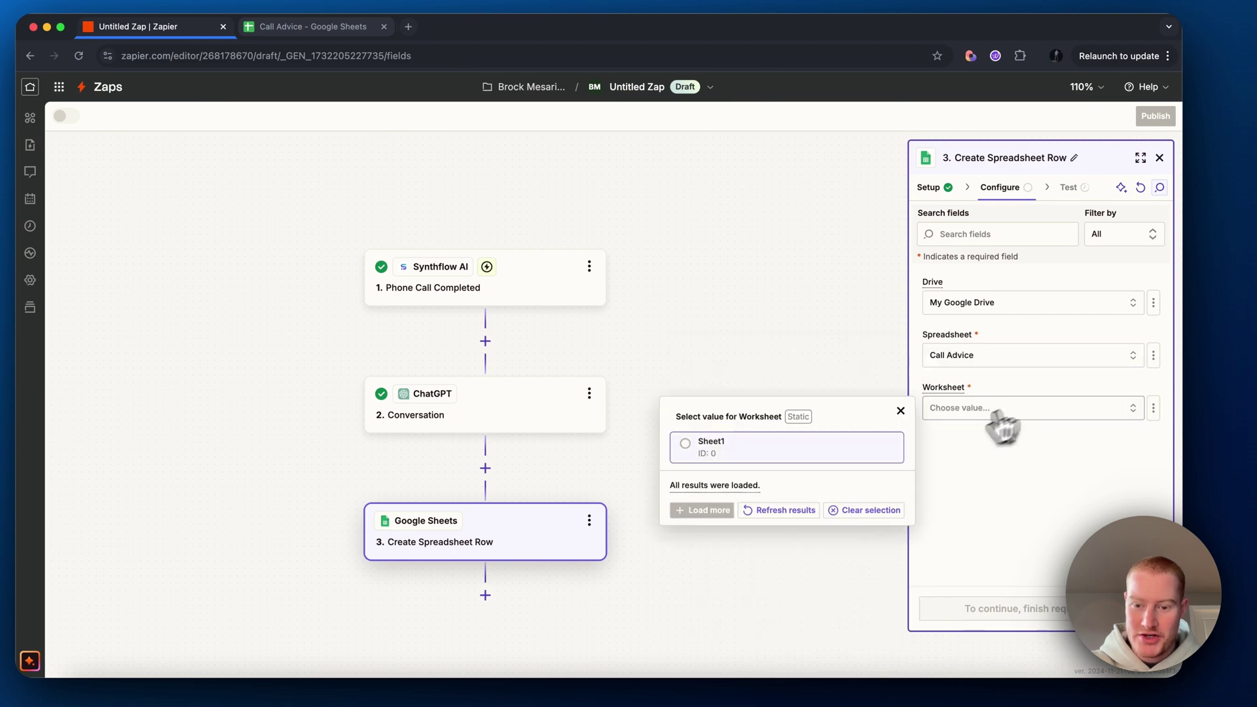
click(795, 453)
Map the Phone Call Completed trigger's Call Transcript to the spreadsheet's Call Transcript column.
click(1002, 450)
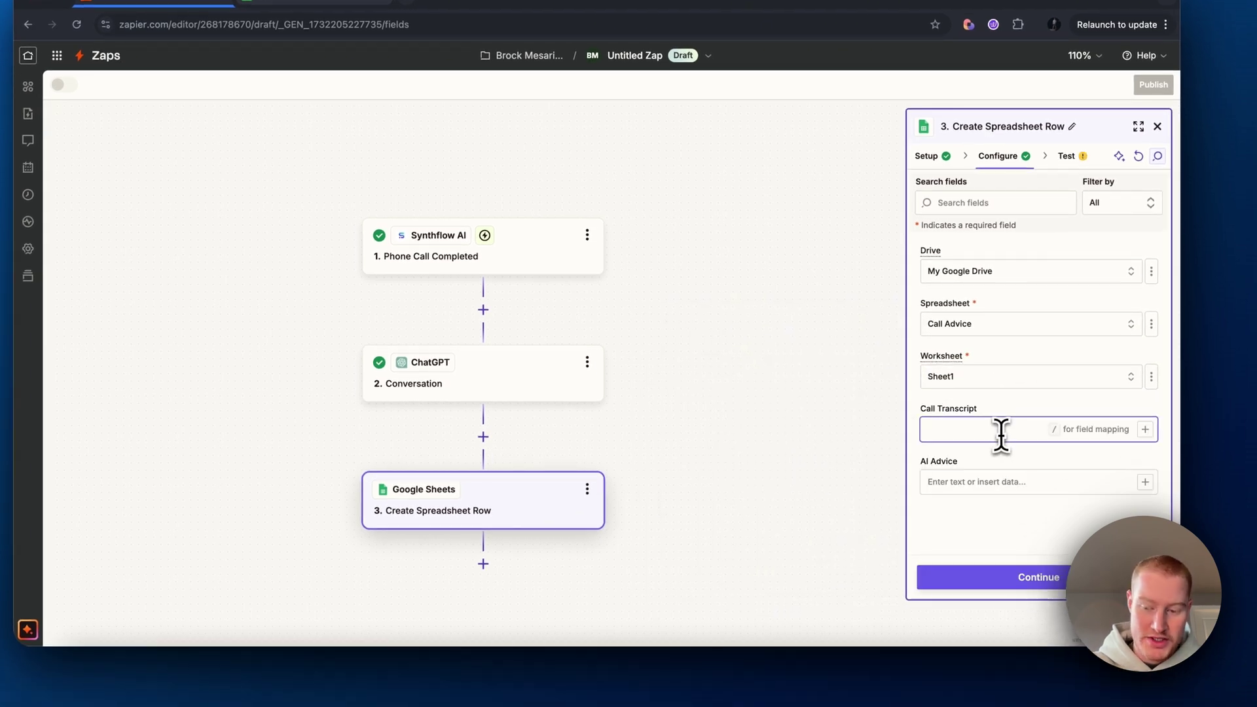
click(763, 536)
click(754, 377)
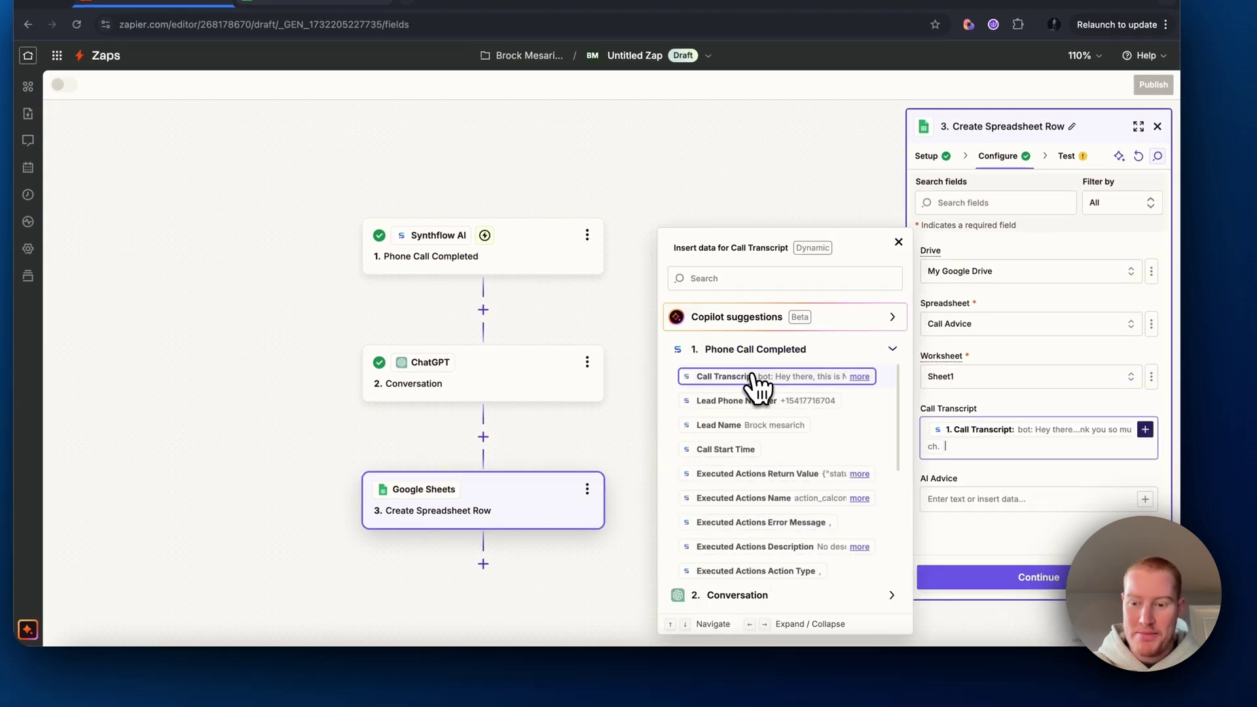
Map the ChatGPT step's Reply to the AI Advice column and test the Google Sheets step.
click(1002, 499)
text(/)
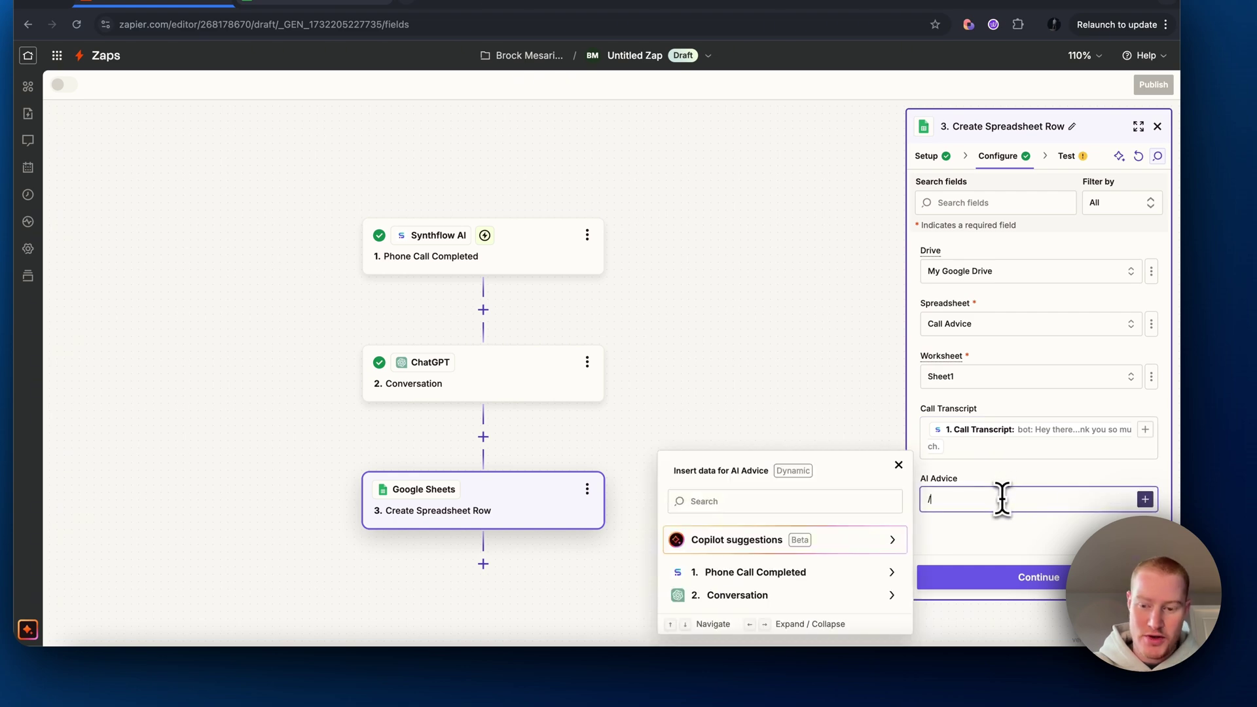
click(785, 595)
click(759, 401)
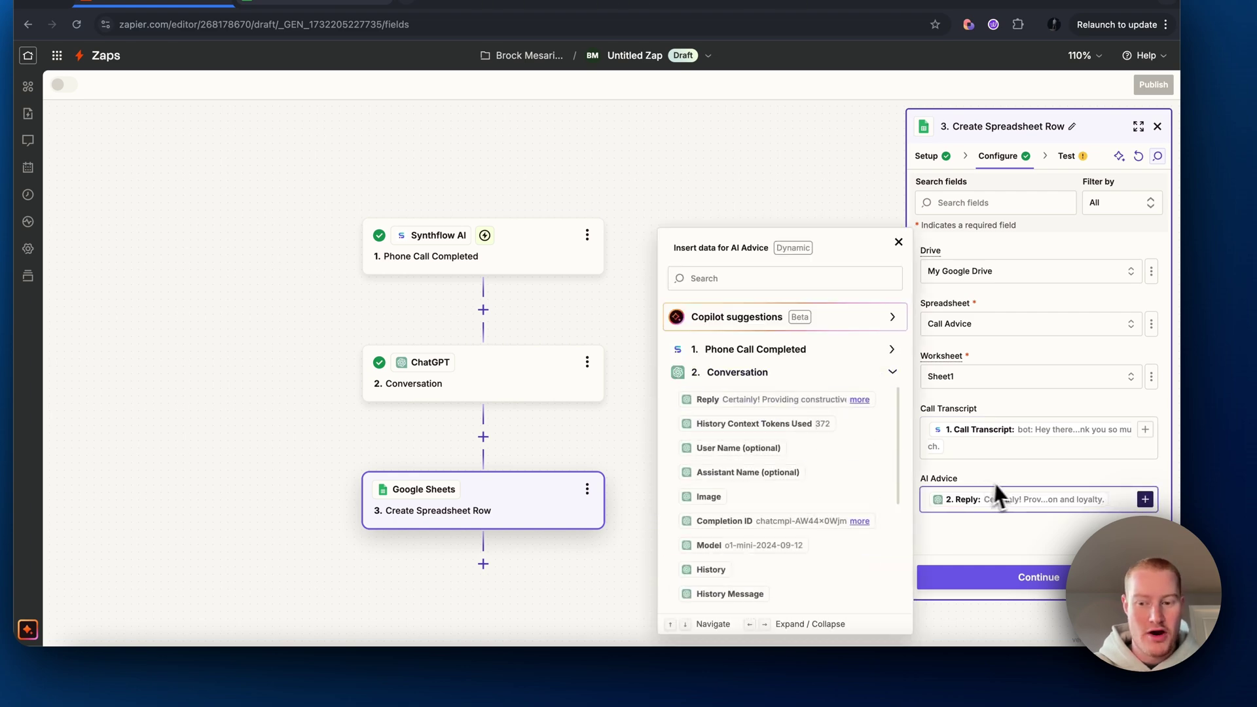
click(1027, 579)
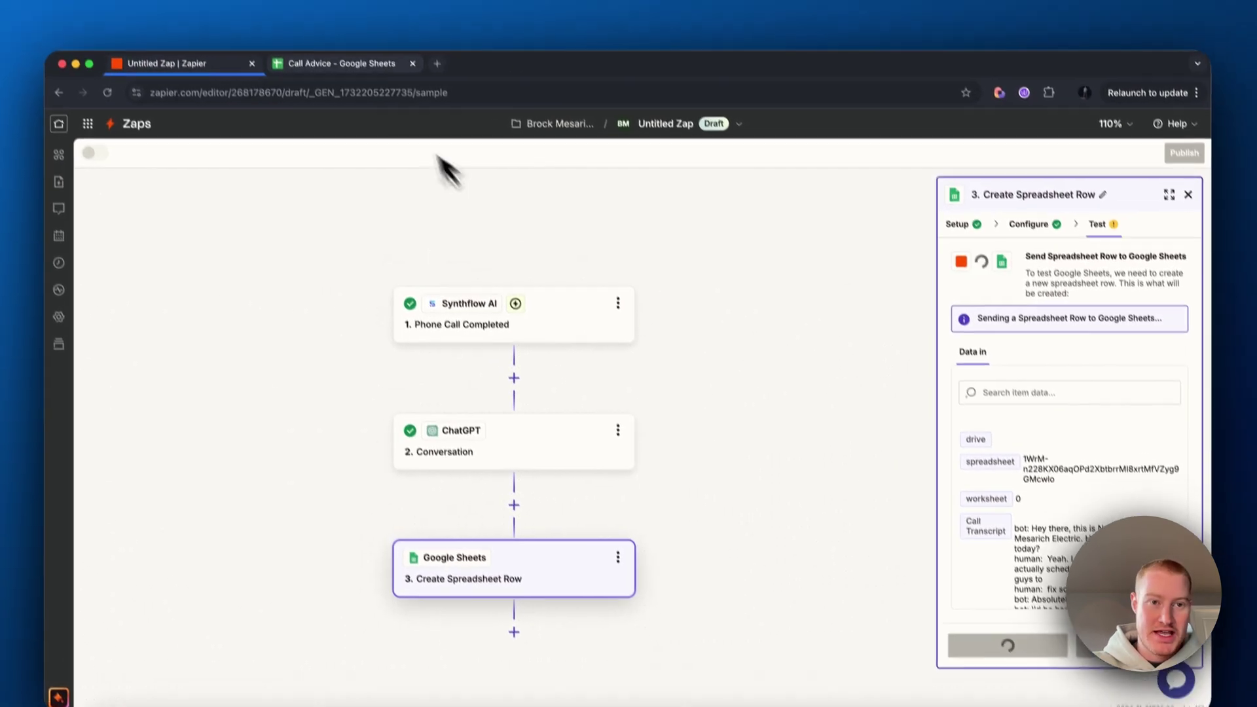
Switch to the Call Advice spreadsheet and examine the call transcript and AI advice in row 2.
click(356, 87)
scroll(396, 367, down, 10)
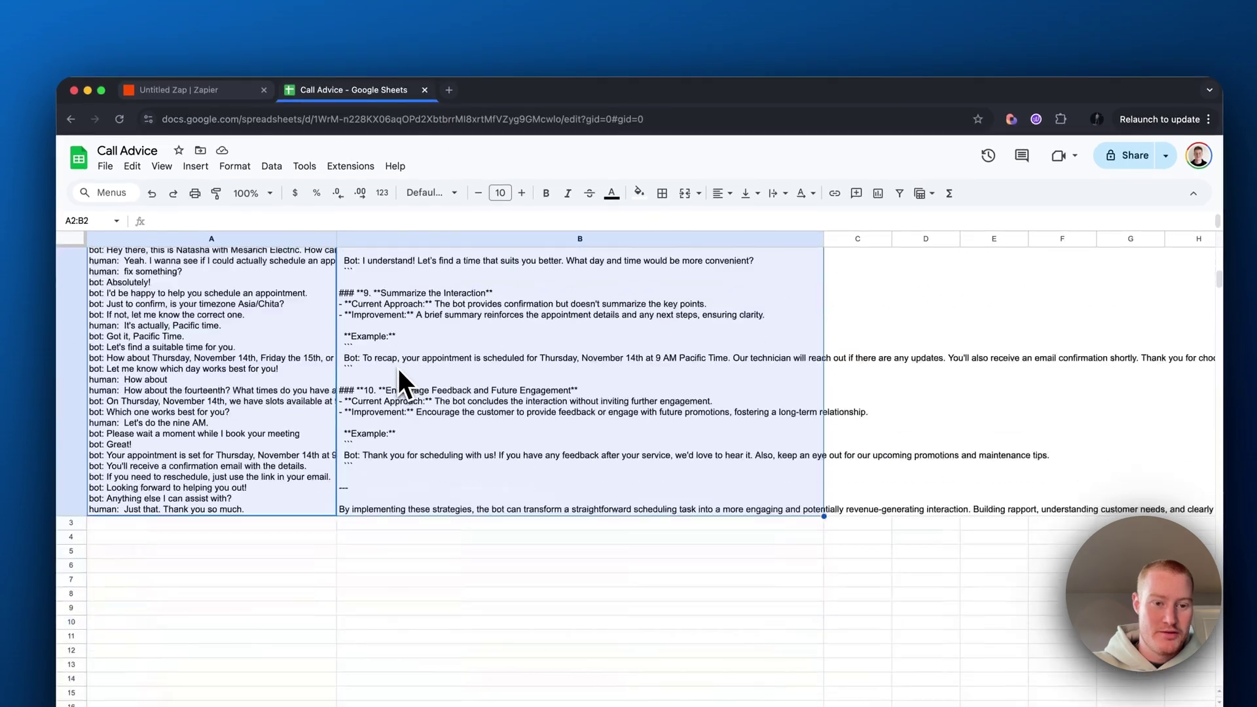
scroll(398, 368, up, 10)
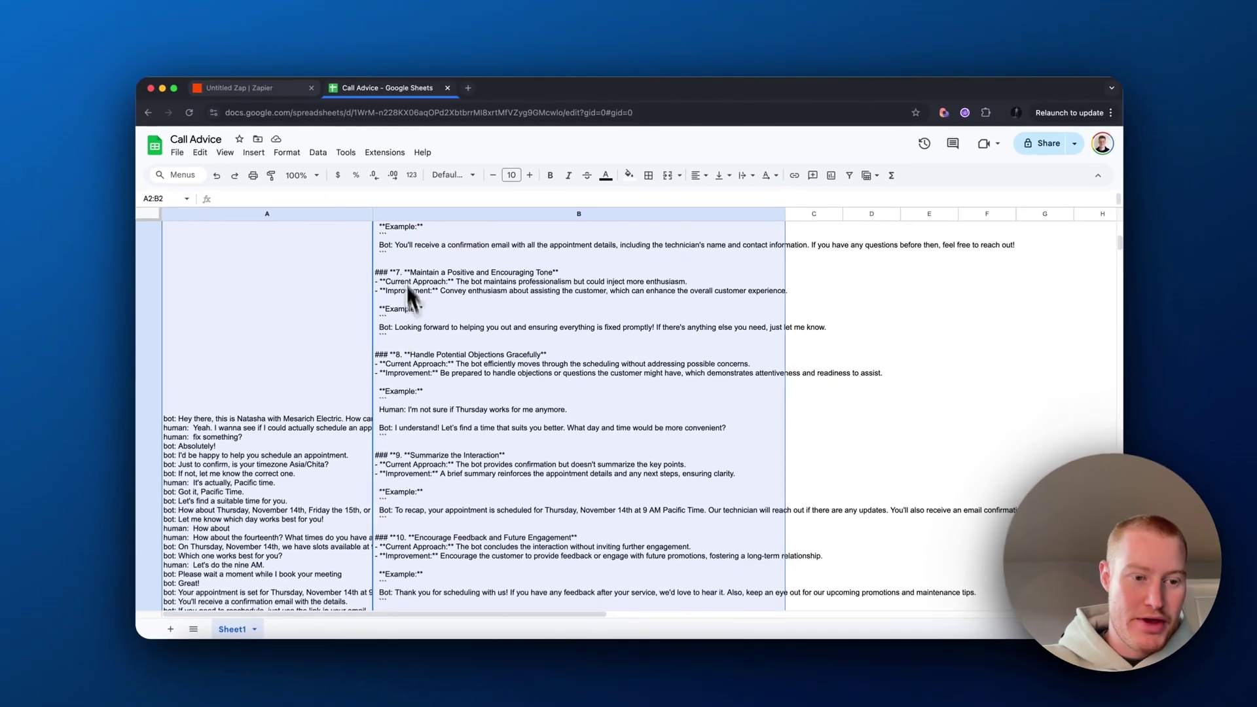
scroll(288, 524, down, 1)
scroll(293, 527, up, 3)
scroll(301, 528, down, 2)
scroll(308, 524, up, 1)
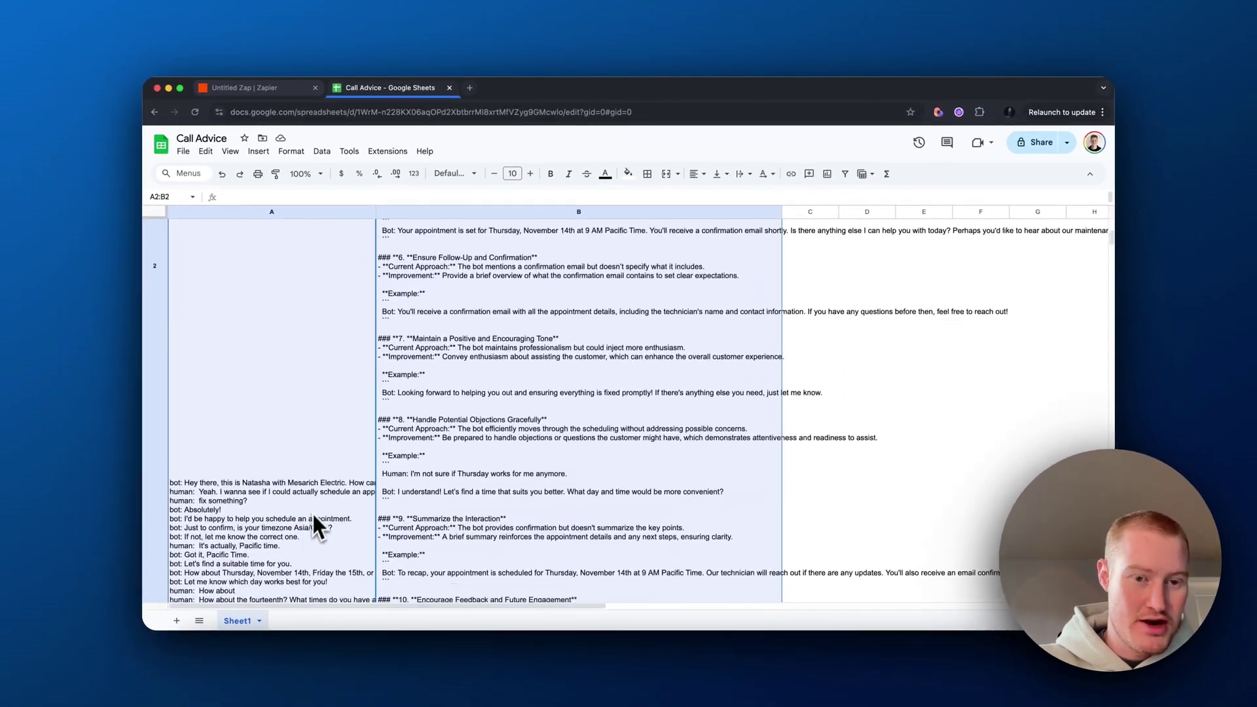
scroll(313, 519, down, 2)
scroll(516, 505, up, 8)
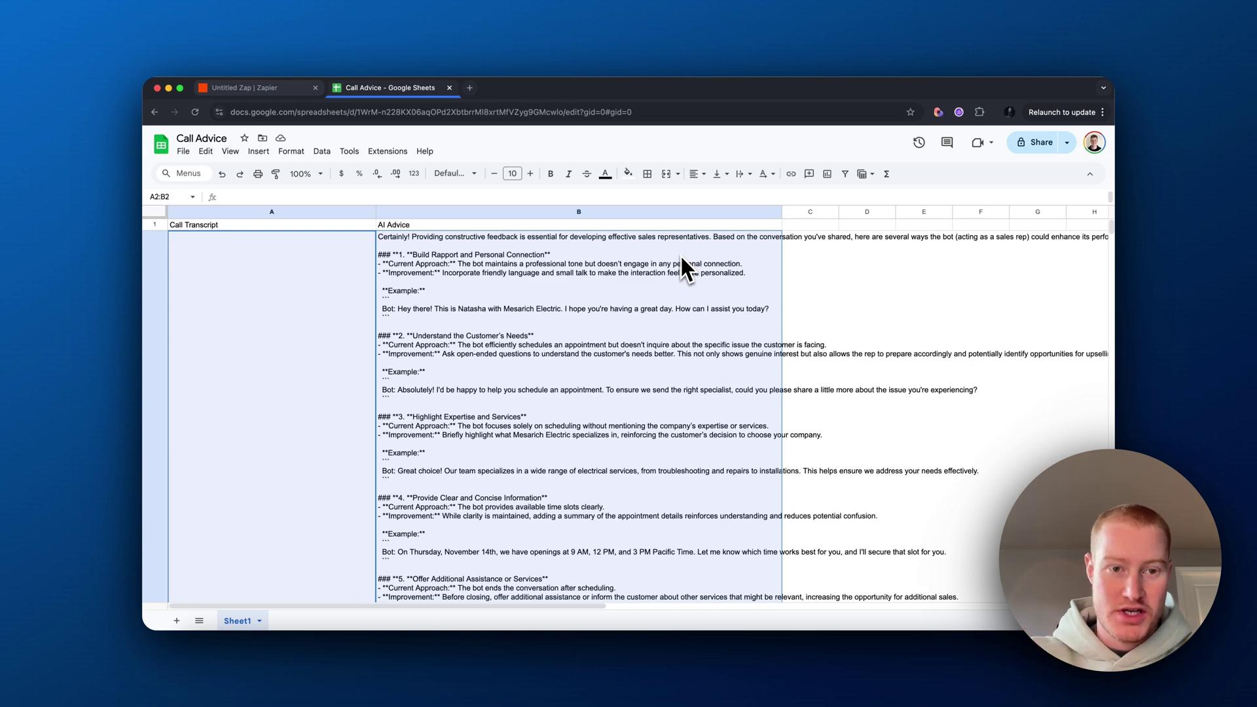
Return to the Zap in Zapier and publish it.
click(256, 89)
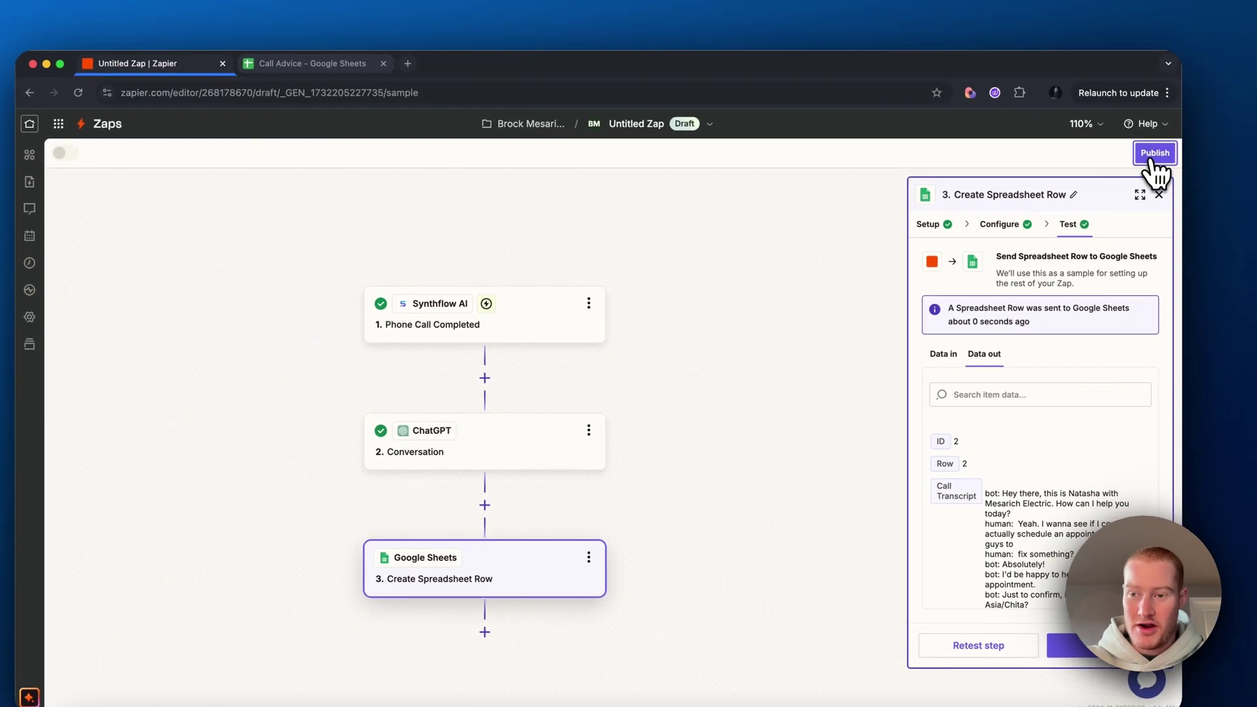
click(1152, 156)
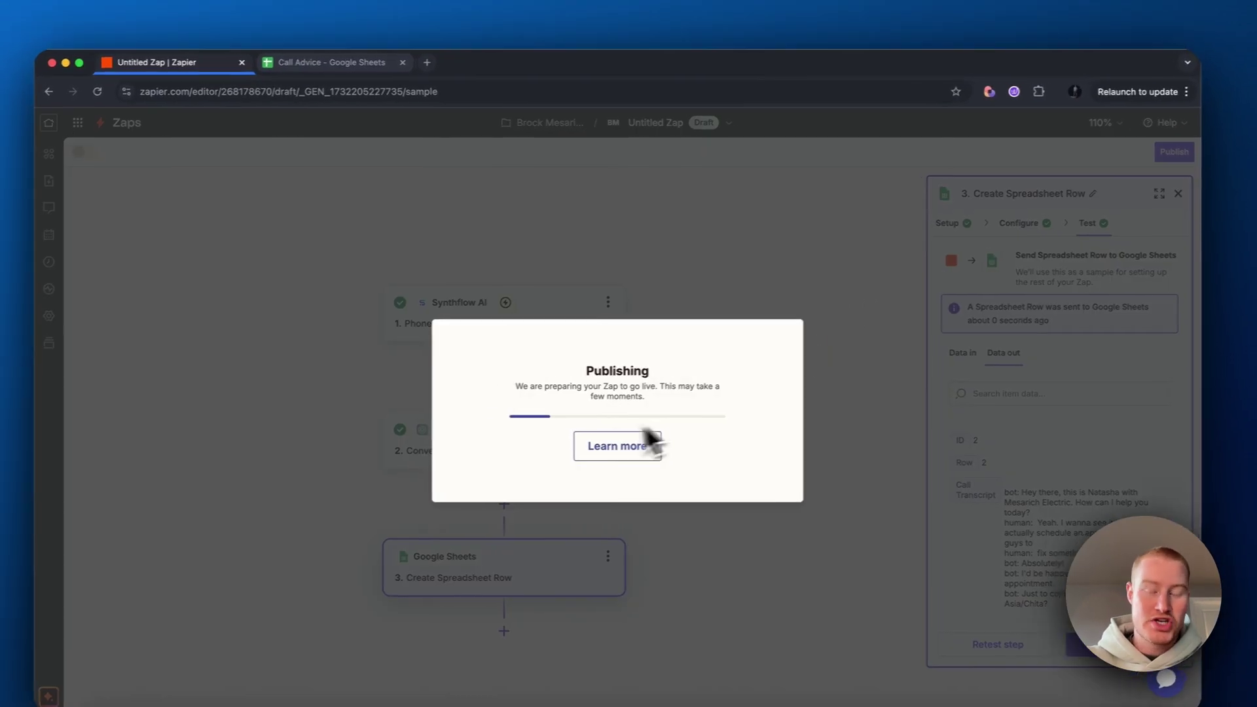